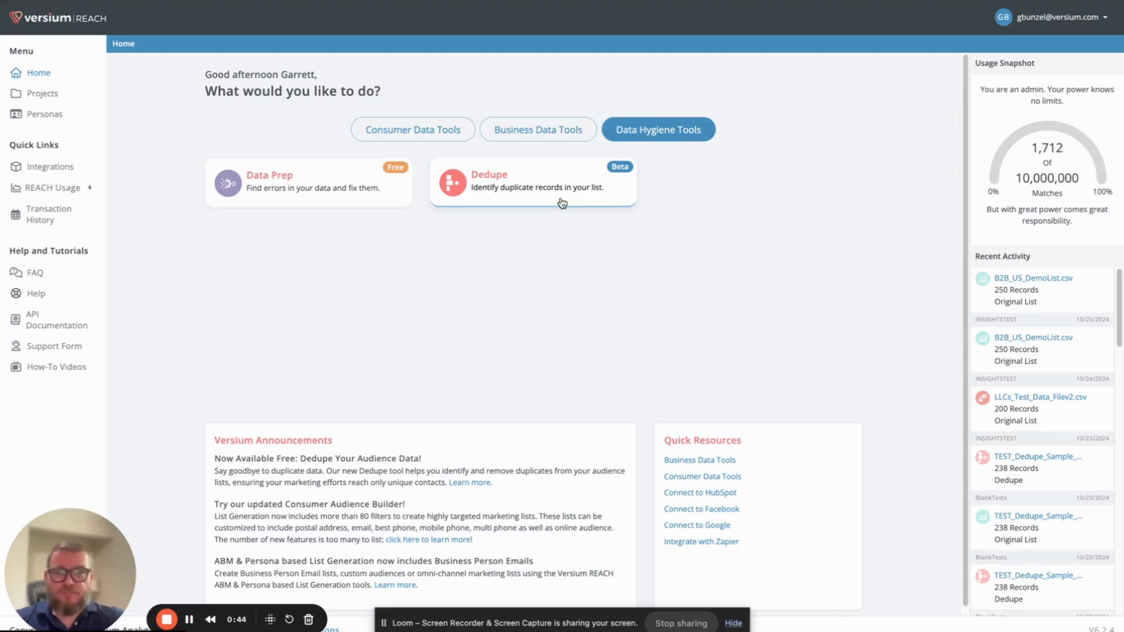
- Start a Dedupe project, import TEST_Dedupe_Sample_Data_wBlanks.csv as a new list and continue to field mapping
left_click(562, 203)
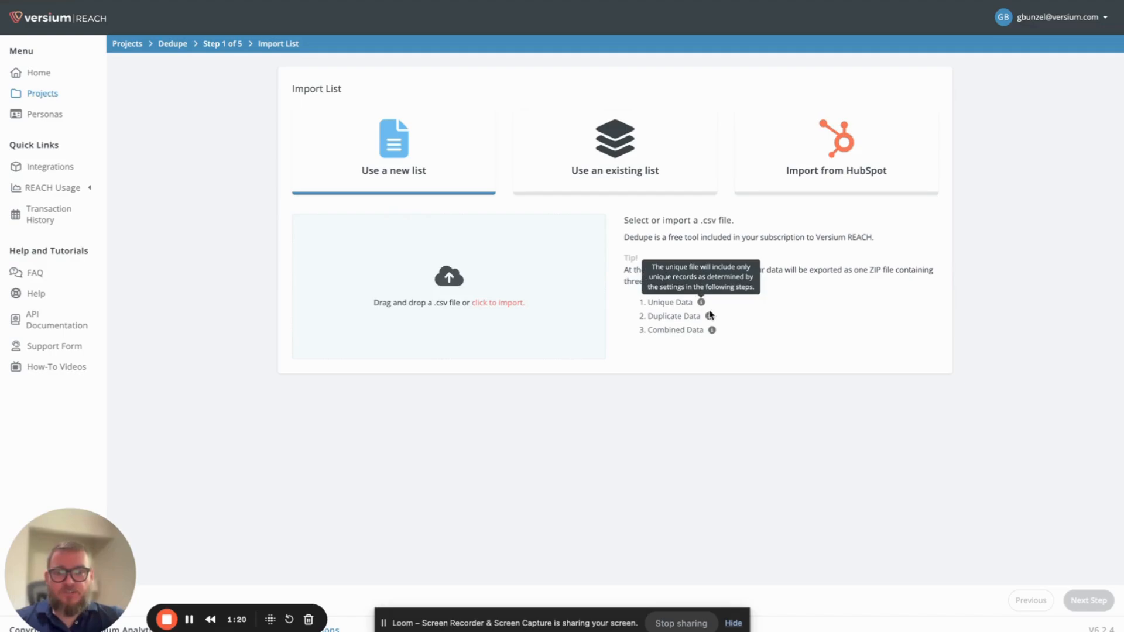
mouse_move(709, 317)
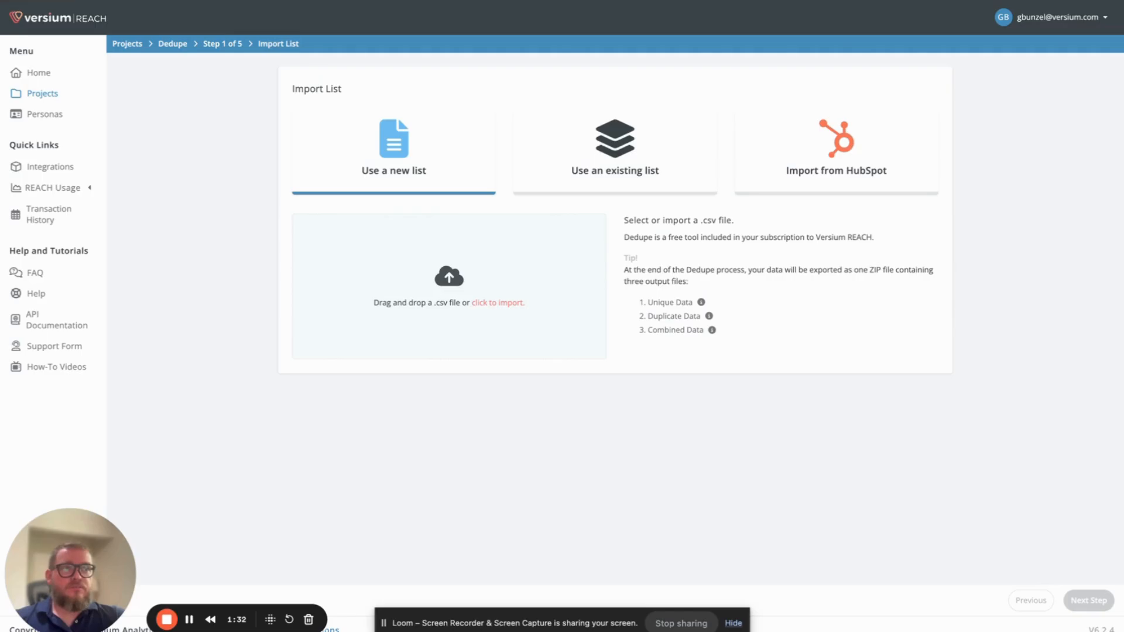
left_click_drag(765, 457, 415, 288)
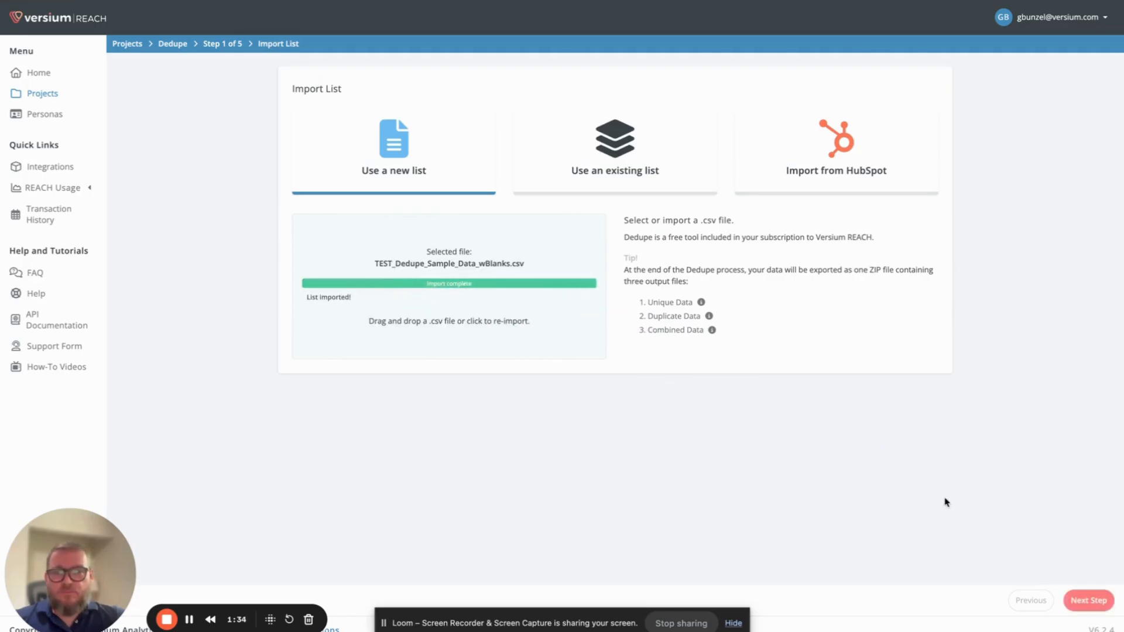
left_click(1088, 608)
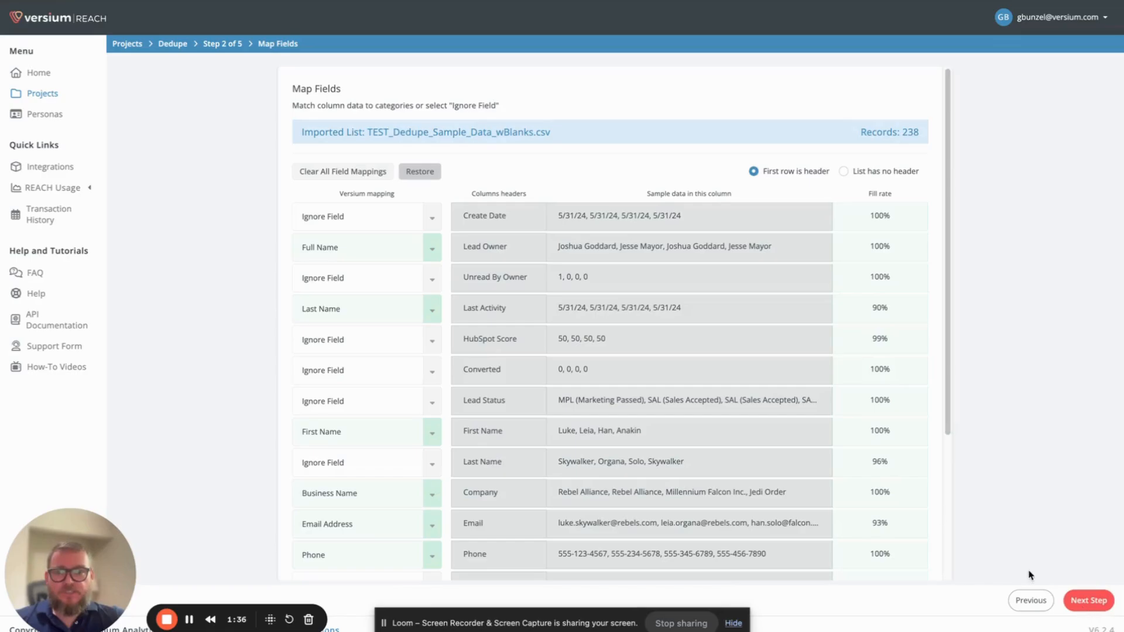
- Set the mappings of the Lead Owner and Last Activity columns to Ignore Field
left_click(421, 259)
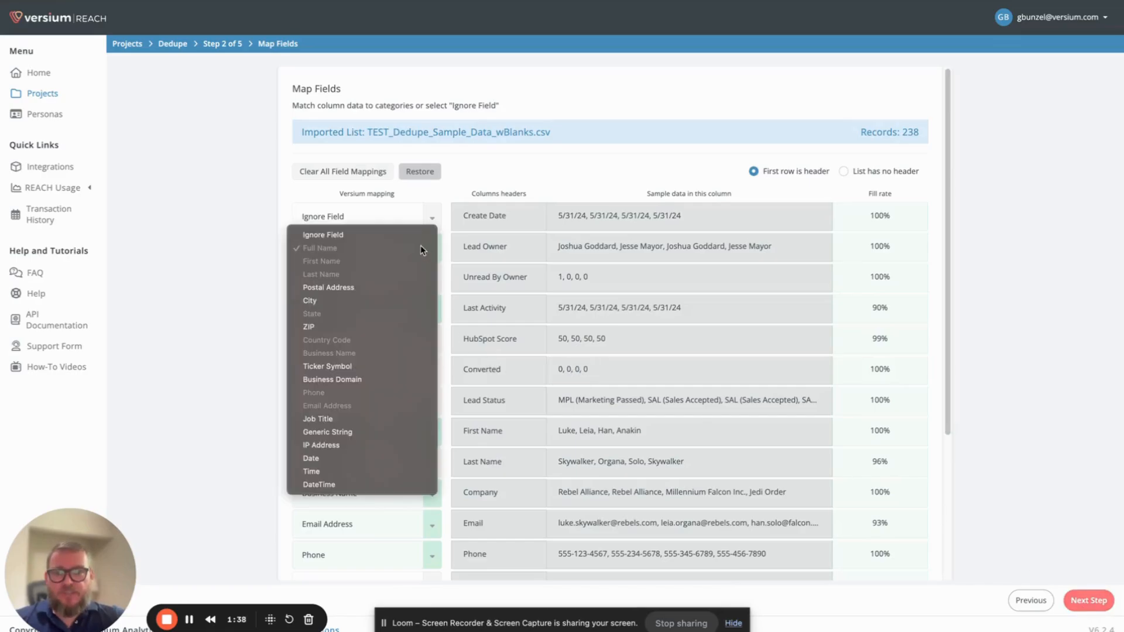
left_click(409, 235)
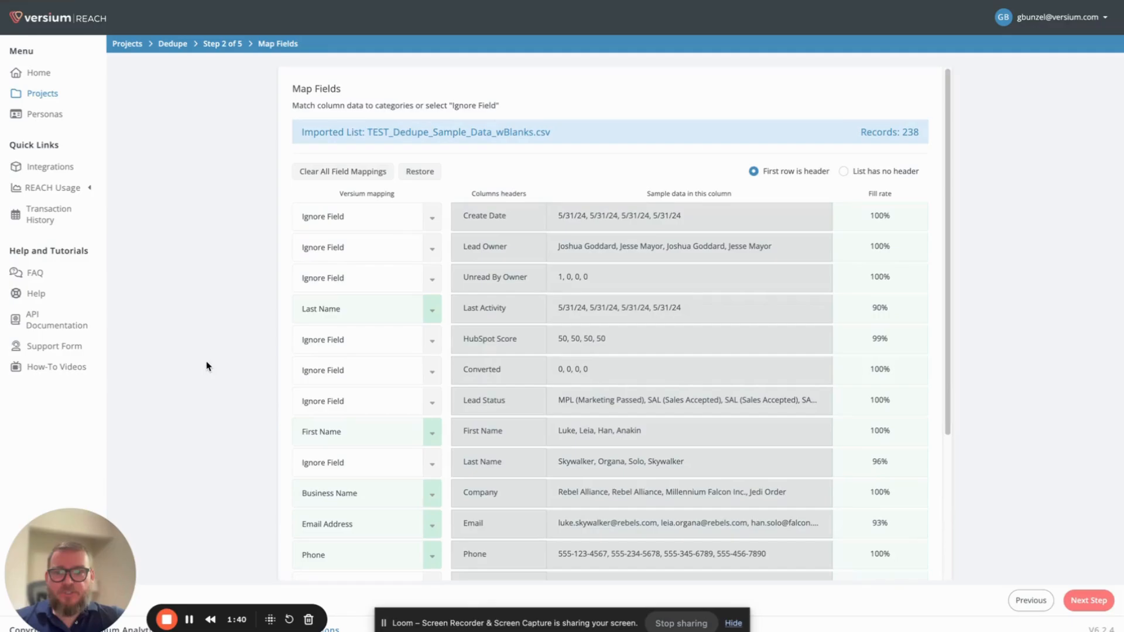
scroll(330, 364, "down", 1)
scroll(329, 364, "down", 3)
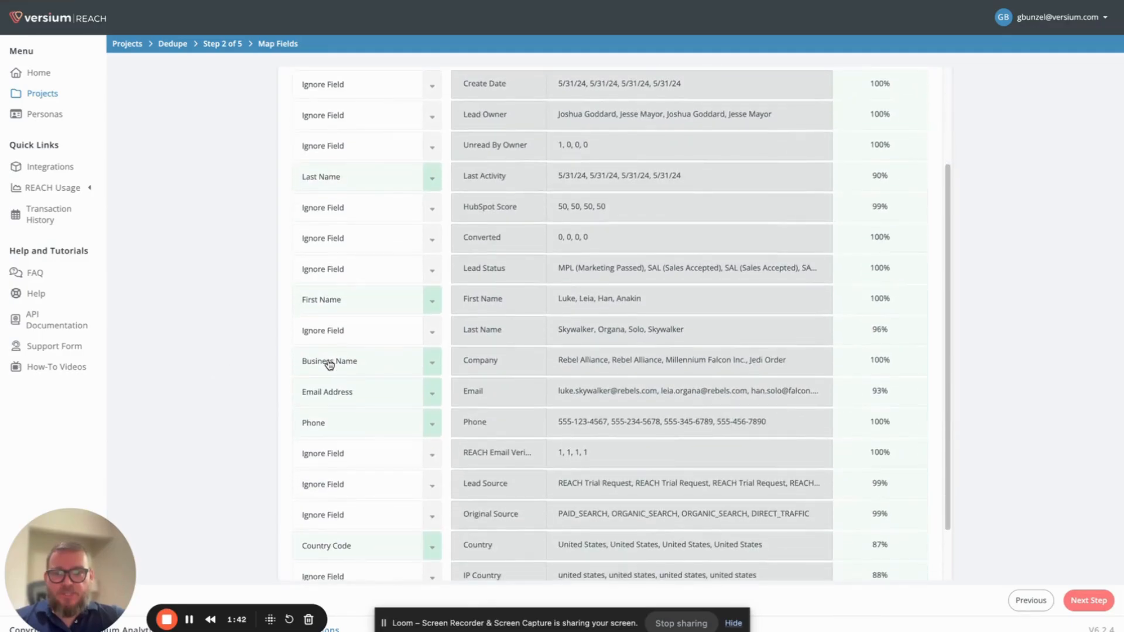
left_click(426, 333)
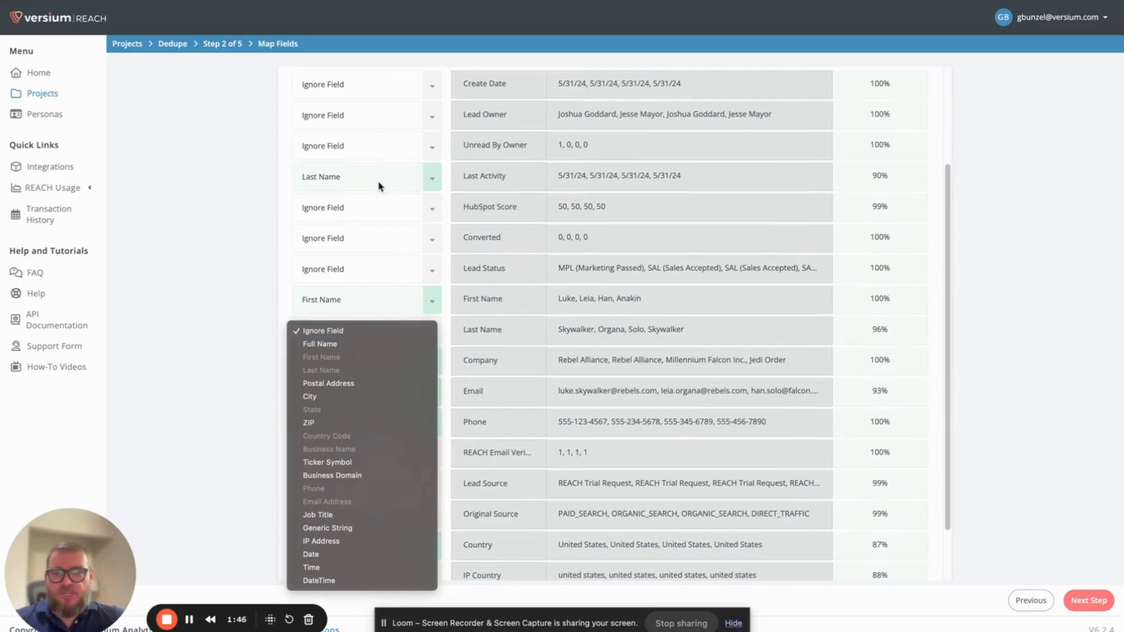
left_click(410, 181)
left_click(387, 141)
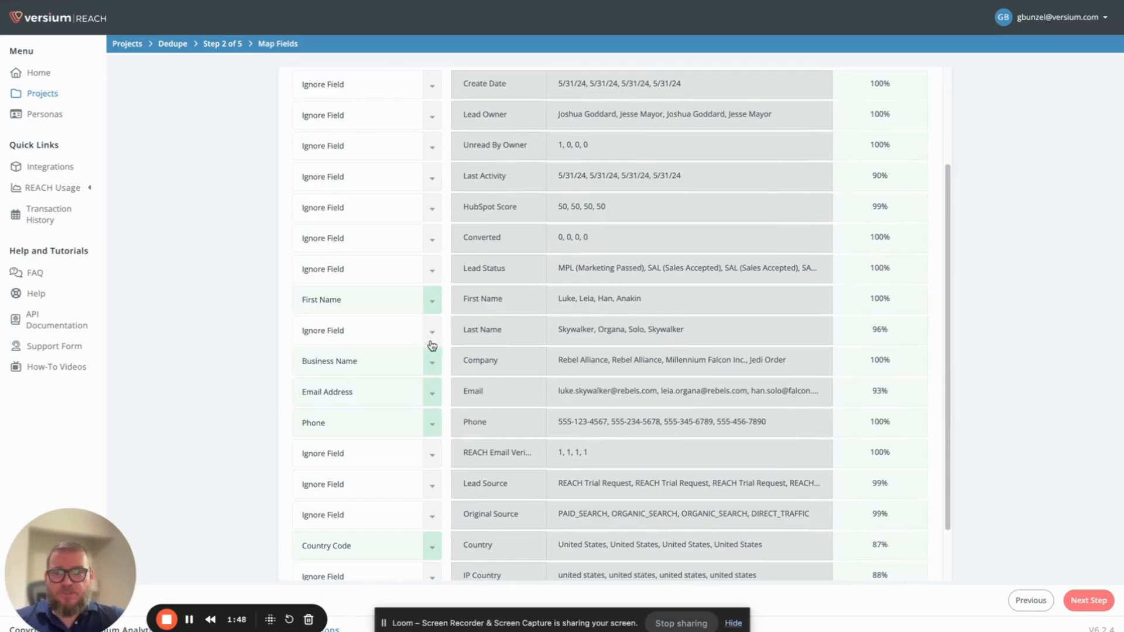
- Map the Last Name column to Last Name and proceed to the data comparison setup
left_click(430, 335)
left_click(398, 371)
scroll(577, 382, "down", 1)
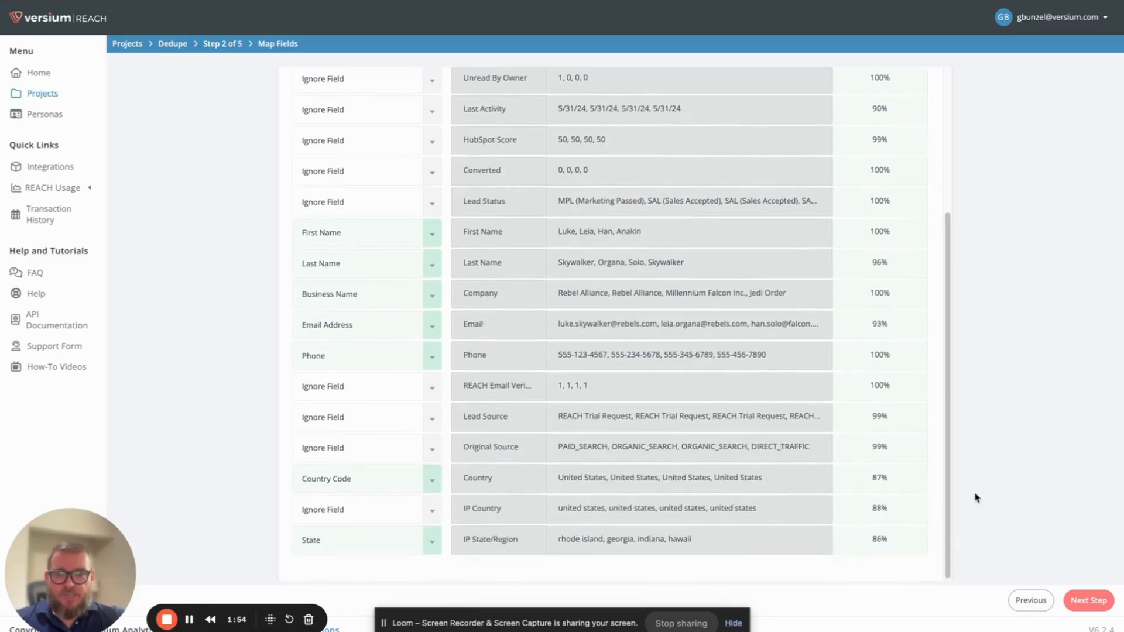
left_click(1089, 601)
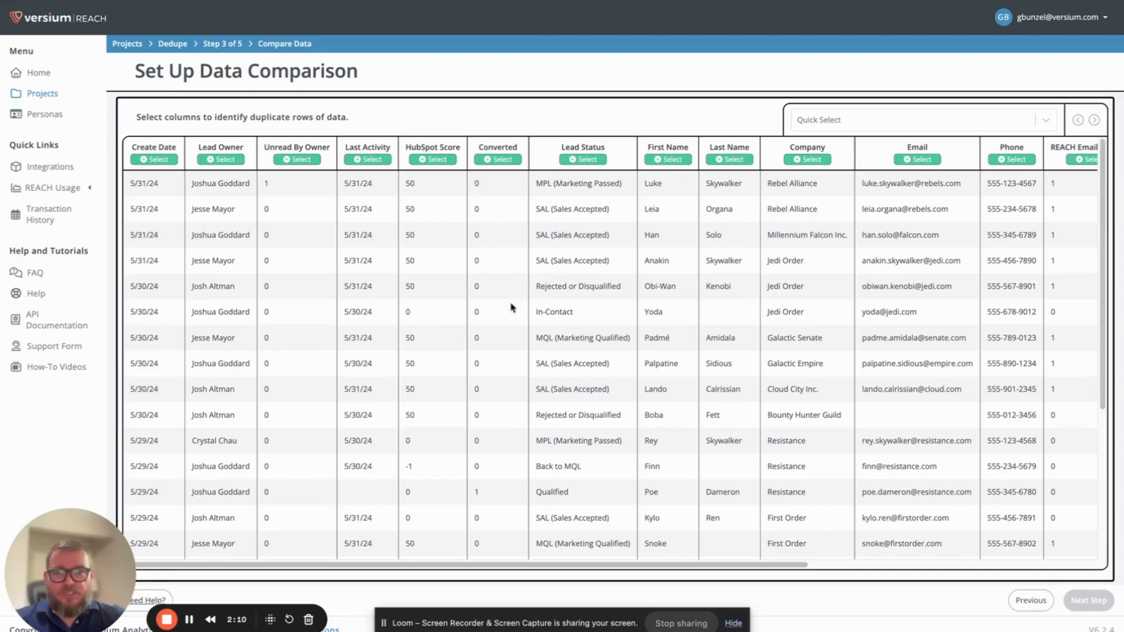
- Look over the data rows and select First Name, Last Name and Email as the columns that identify duplicates
scroll(511, 307, "down", 2)
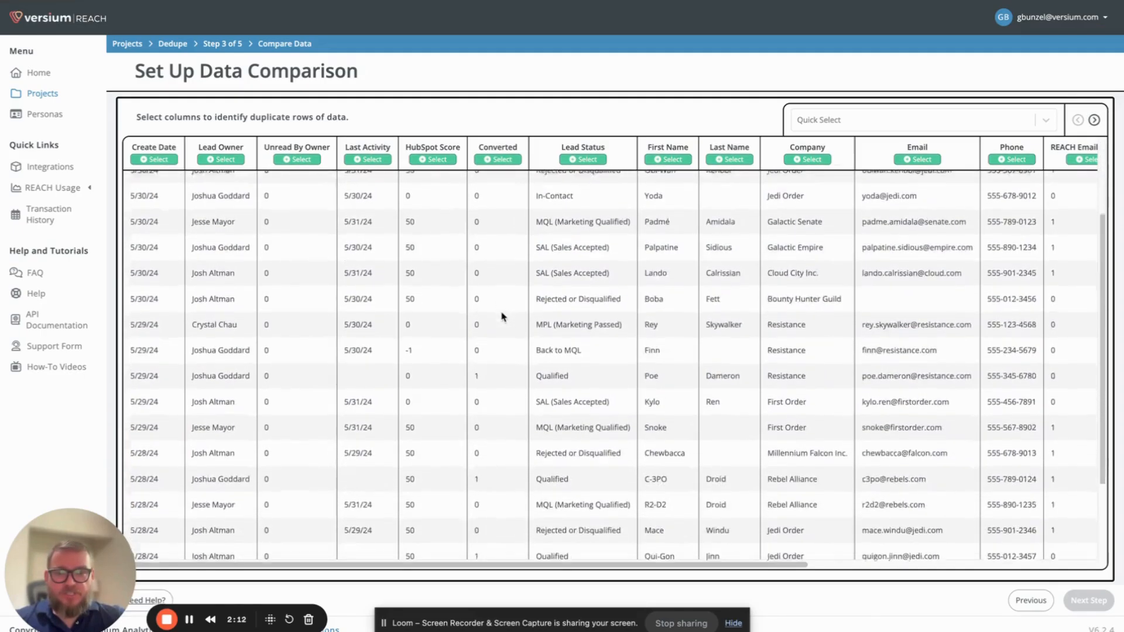
scroll(695, 282, "down", 1)
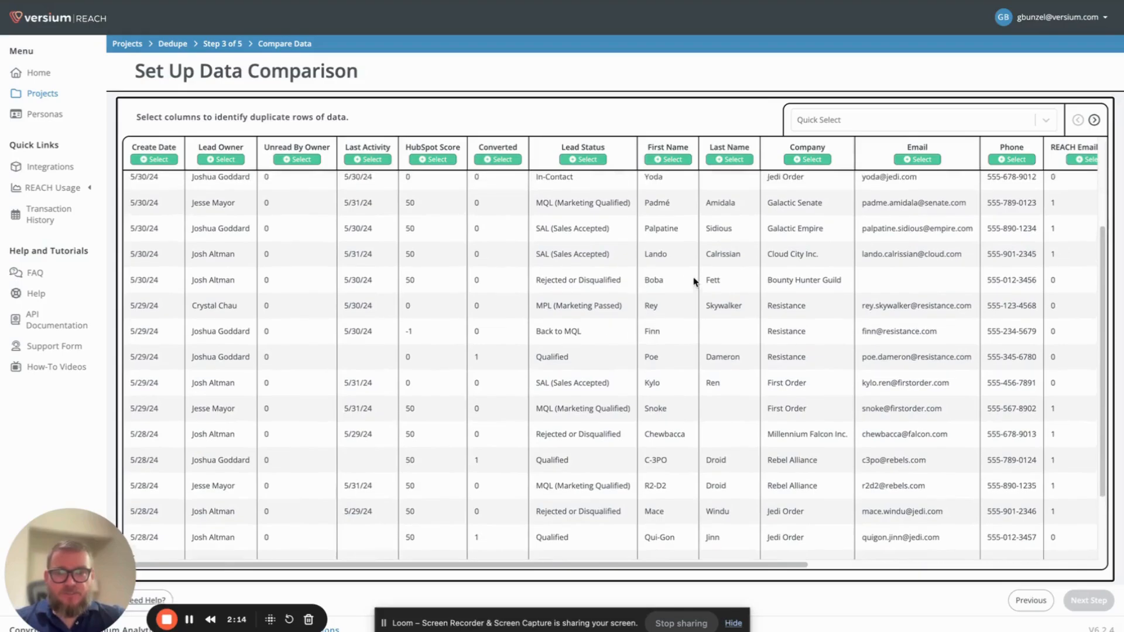
scroll(694, 282, "up", 3)
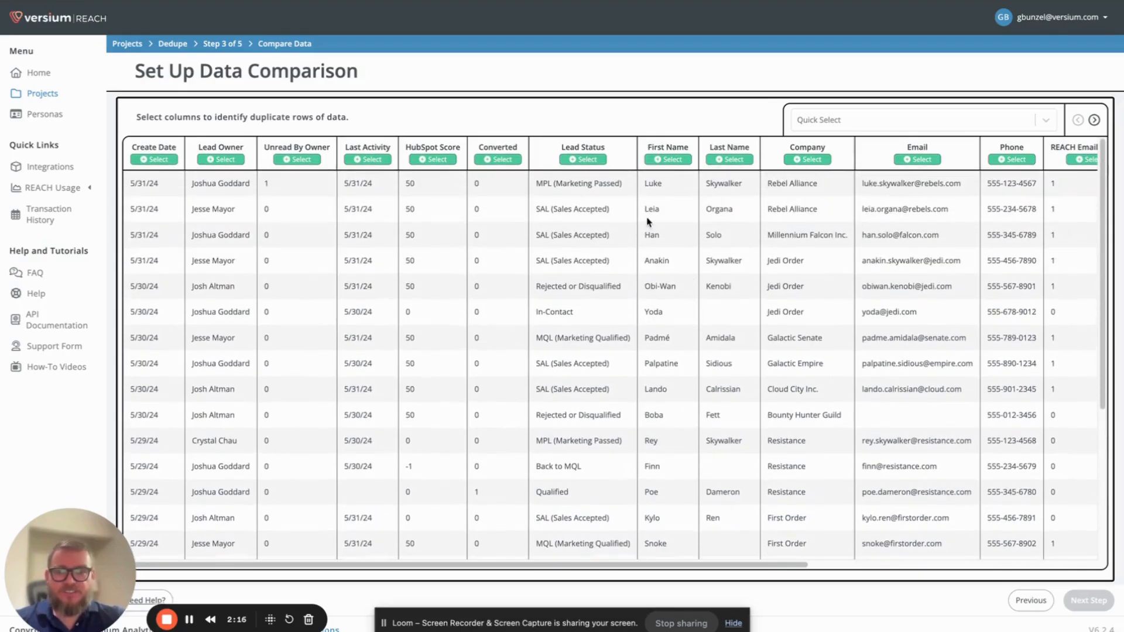
left_click(670, 161)
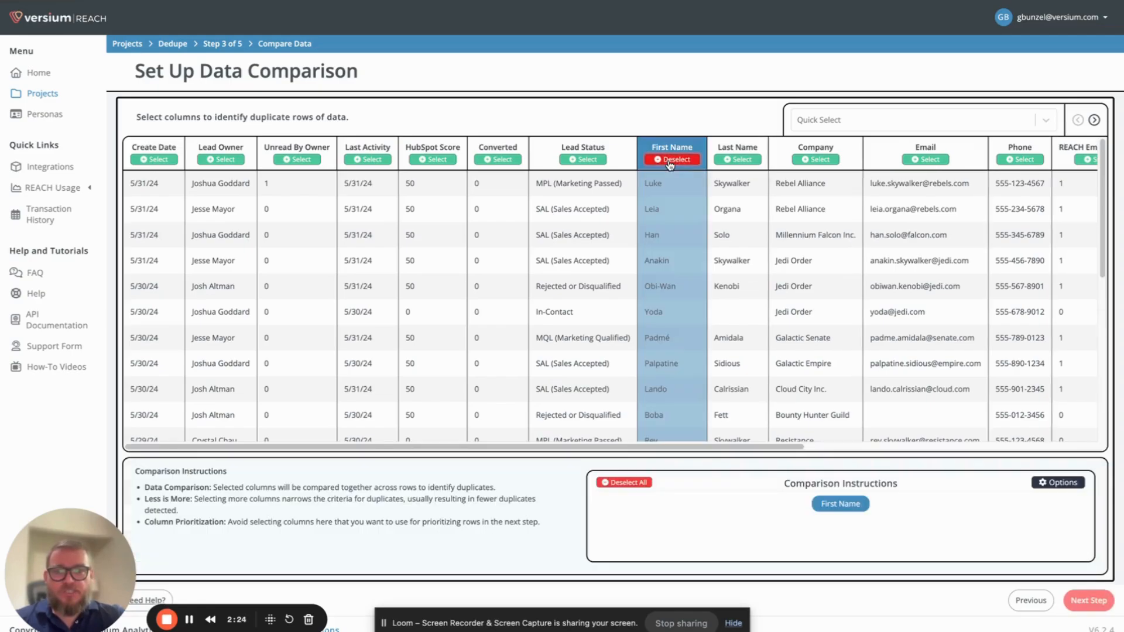
left_click(742, 161)
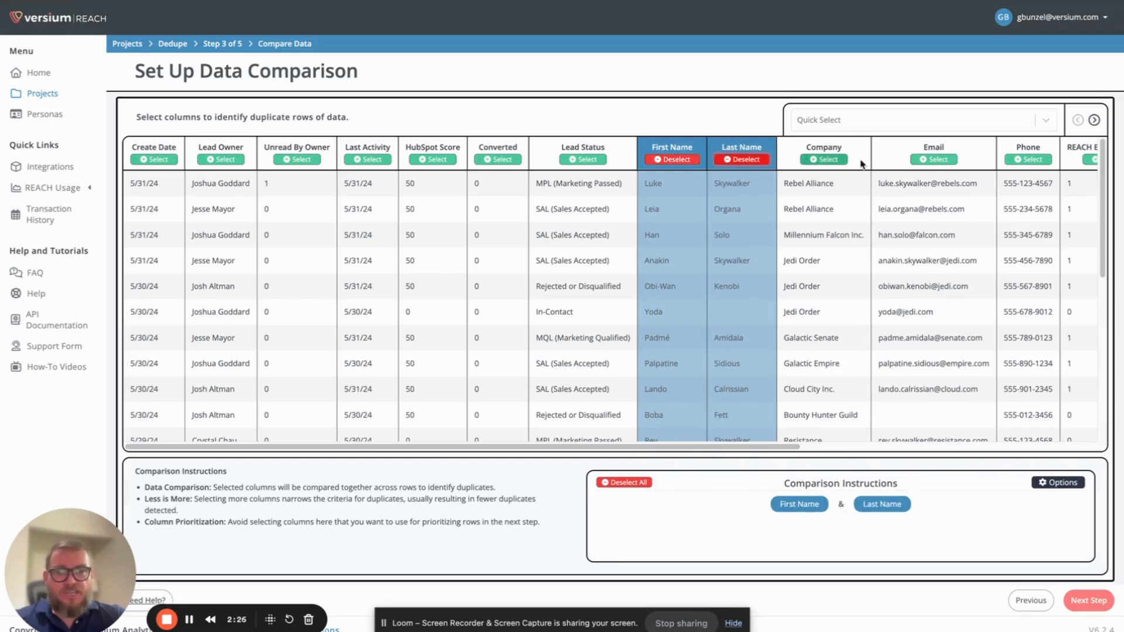
left_click(936, 162)
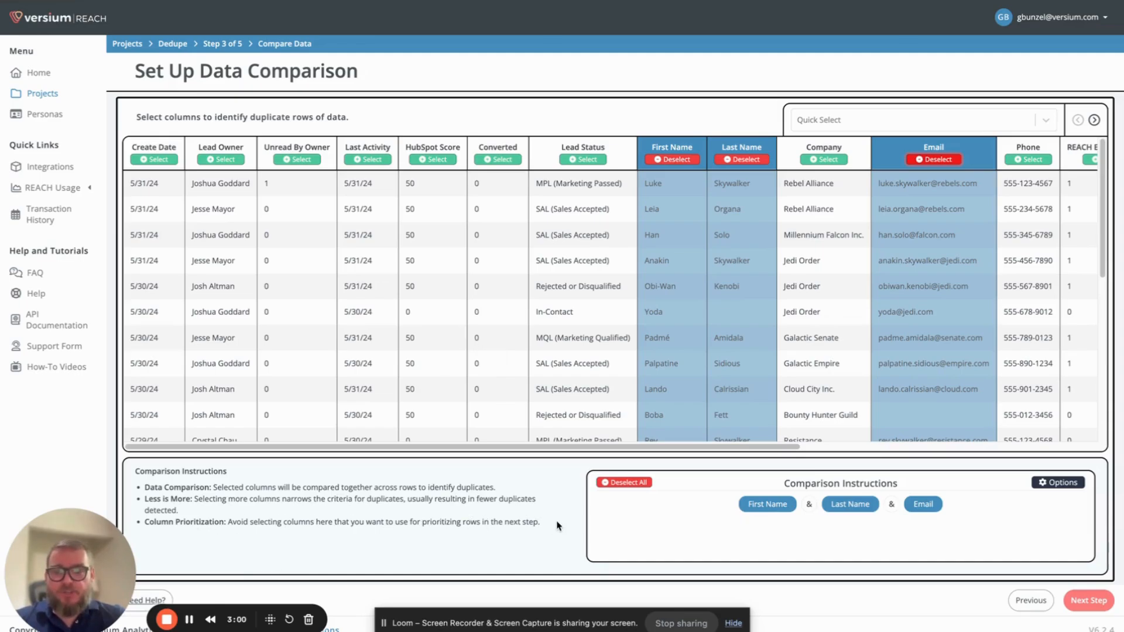
- Try adding Company and Phone to the compared columns and read the details of the column-count warning
left_click_drag(557, 525, 144, 530)
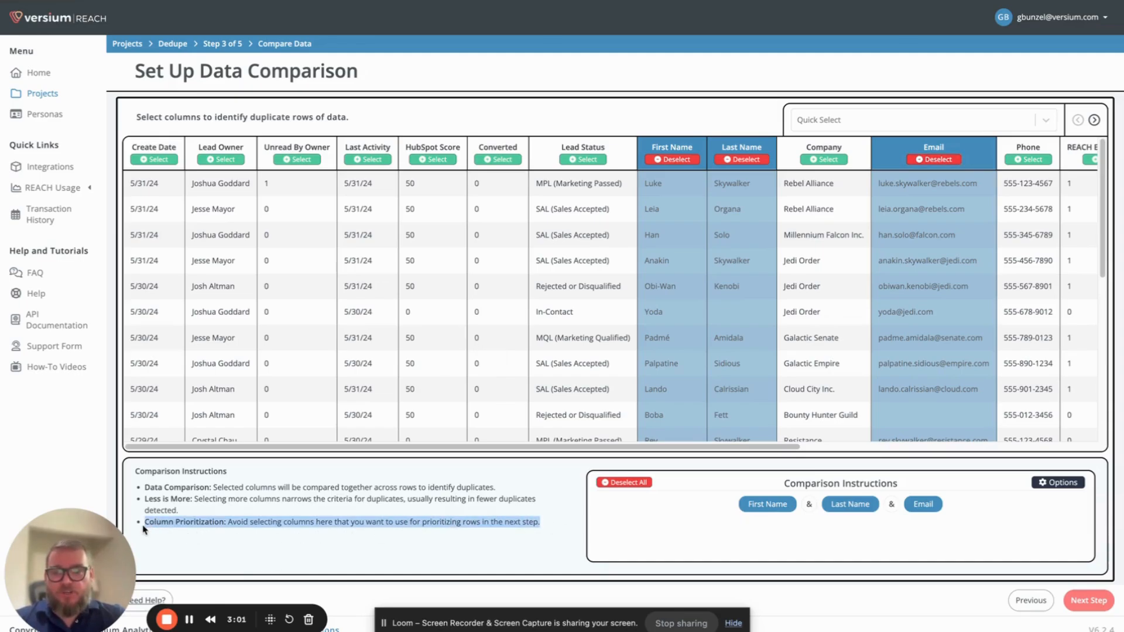
left_click(239, 512)
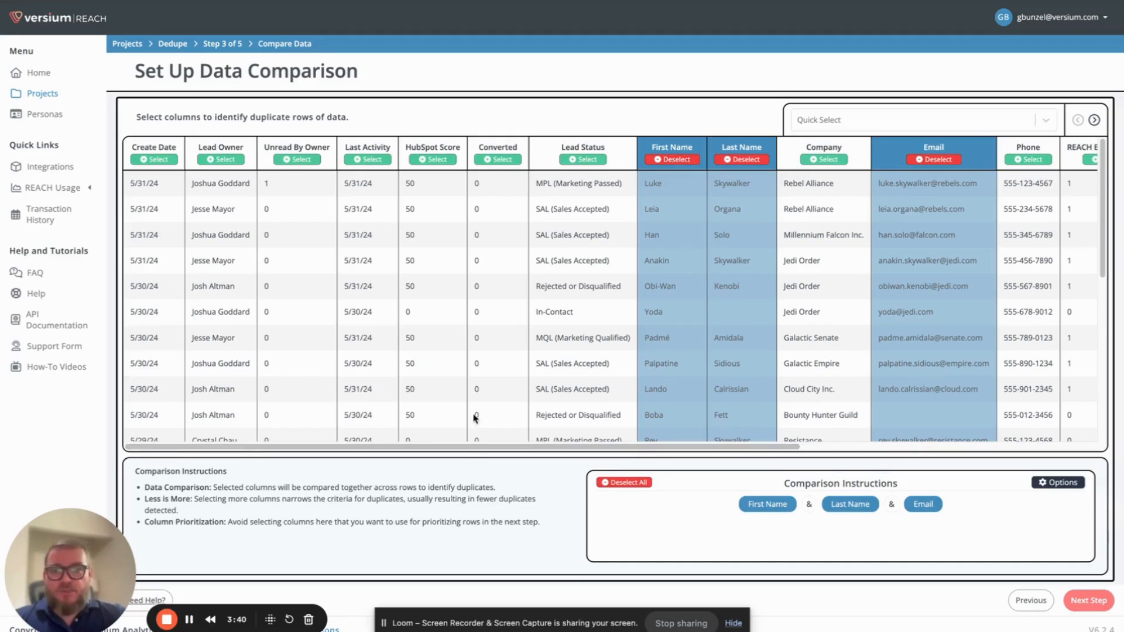
left_click_drag(472, 450, 508, 451)
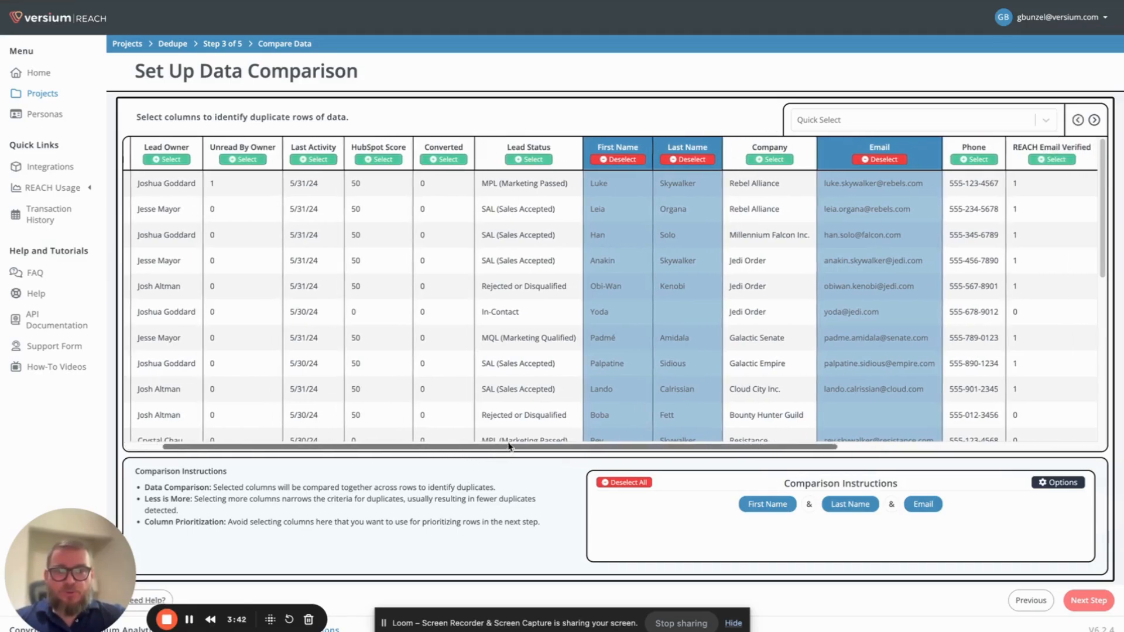
left_click(770, 159)
left_click(972, 161)
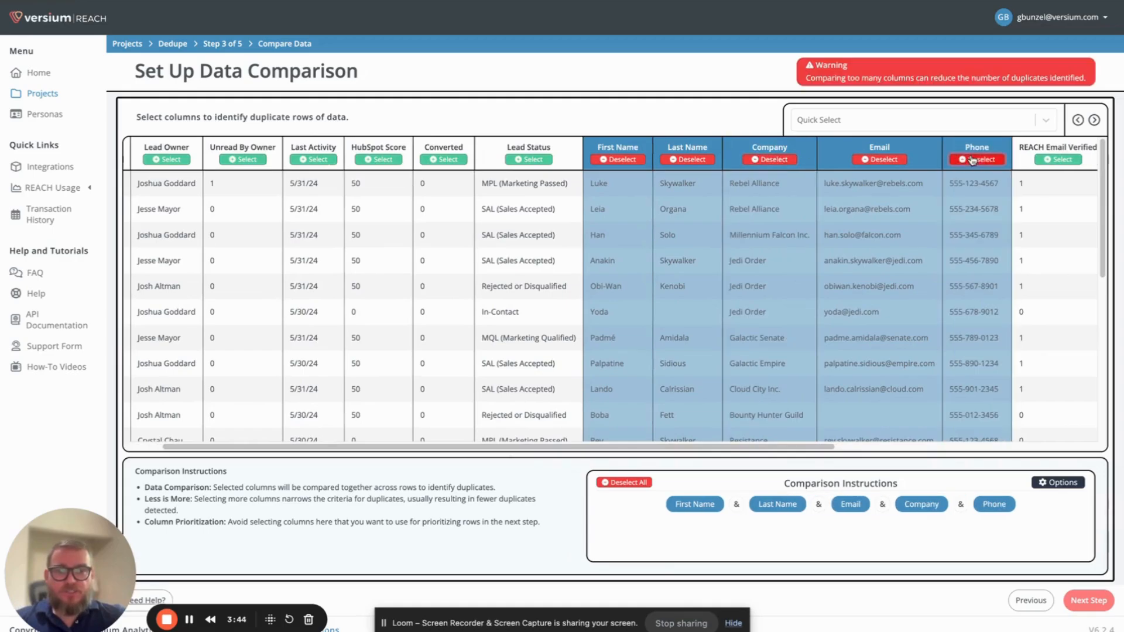
left_click(929, 76)
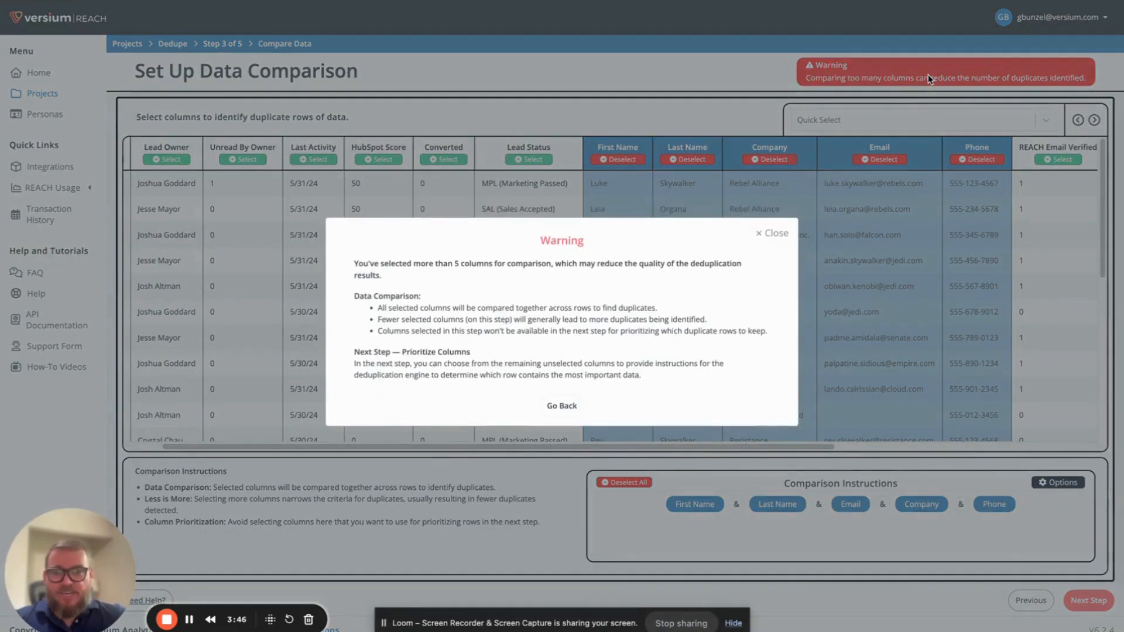
left_click(775, 235)
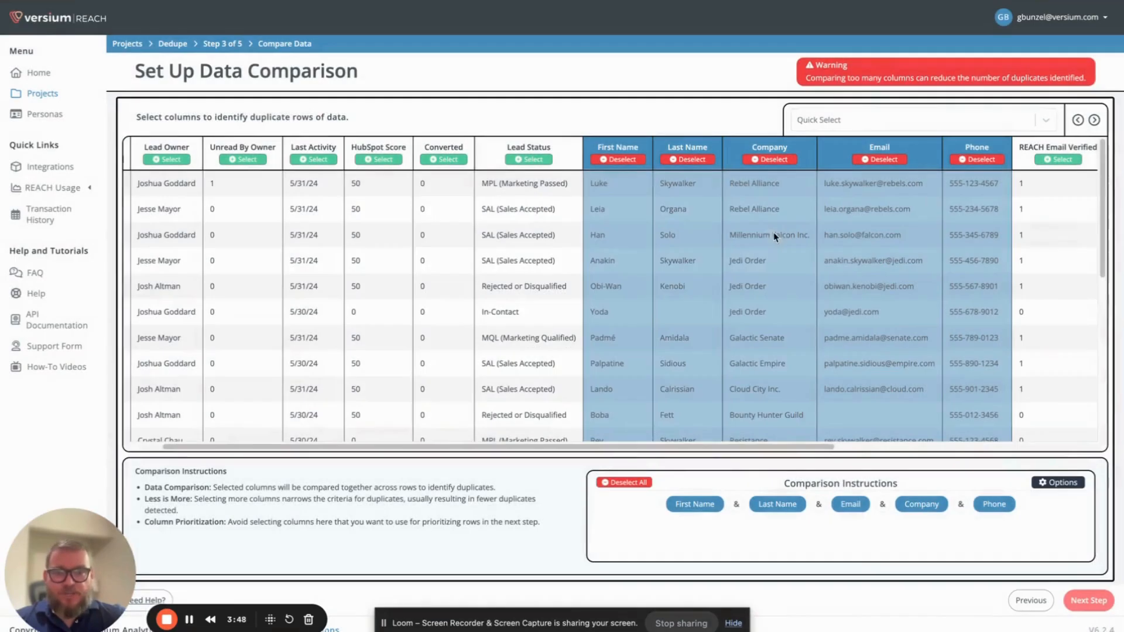
- Clear all compared columns and choose only First Name, Last Name and Email for the comparison
left_click(609, 485)
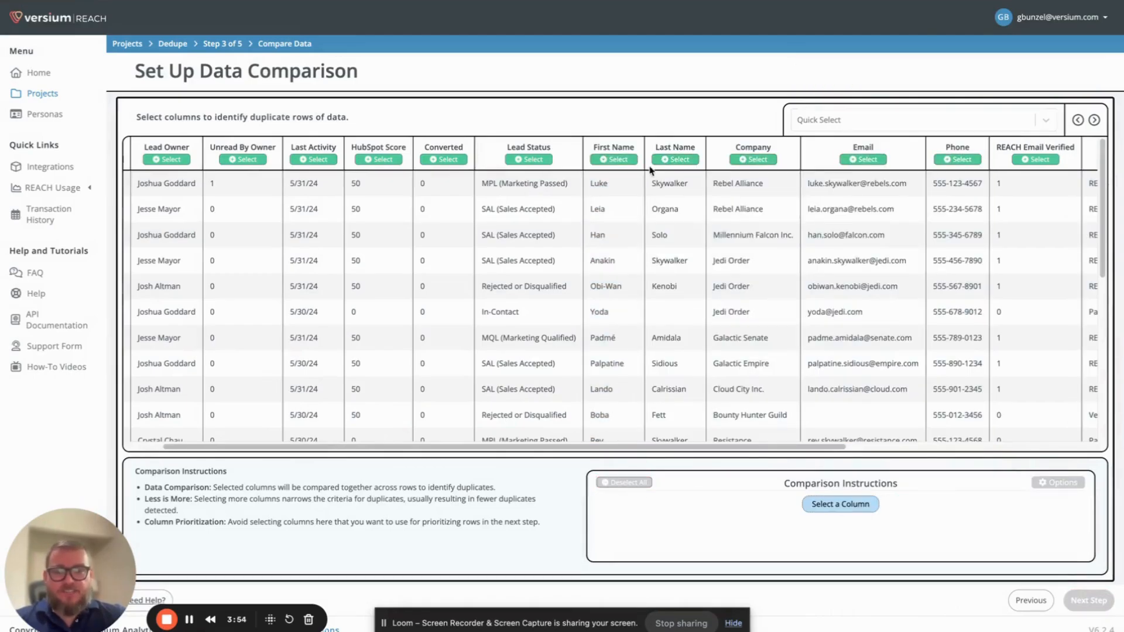
left_click(610, 160)
left_click(685, 159)
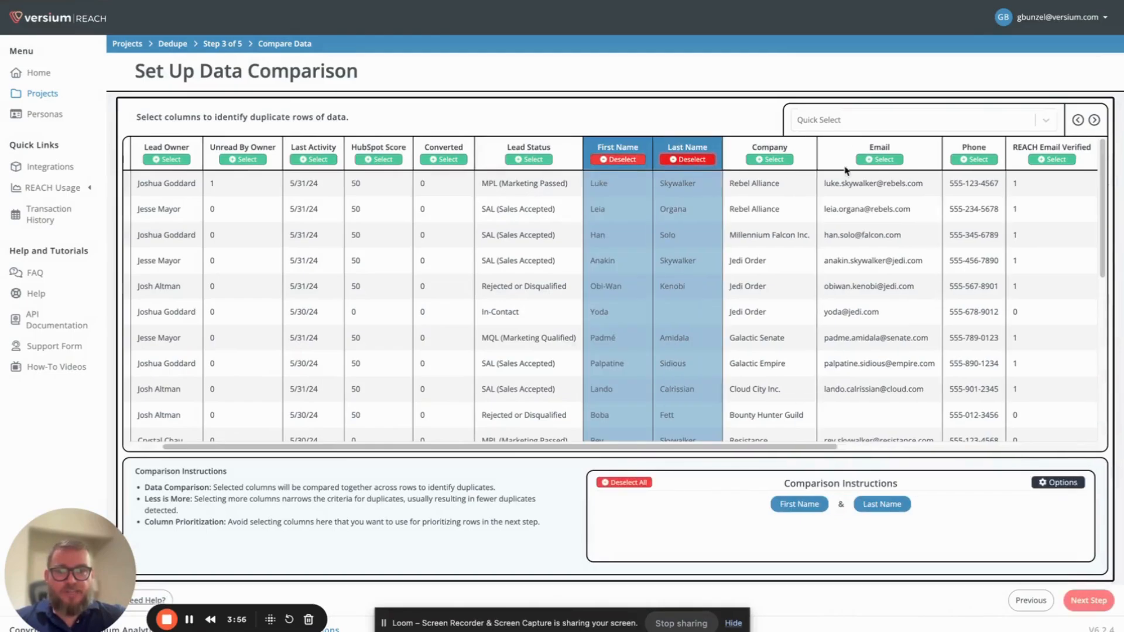
left_click(876, 160)
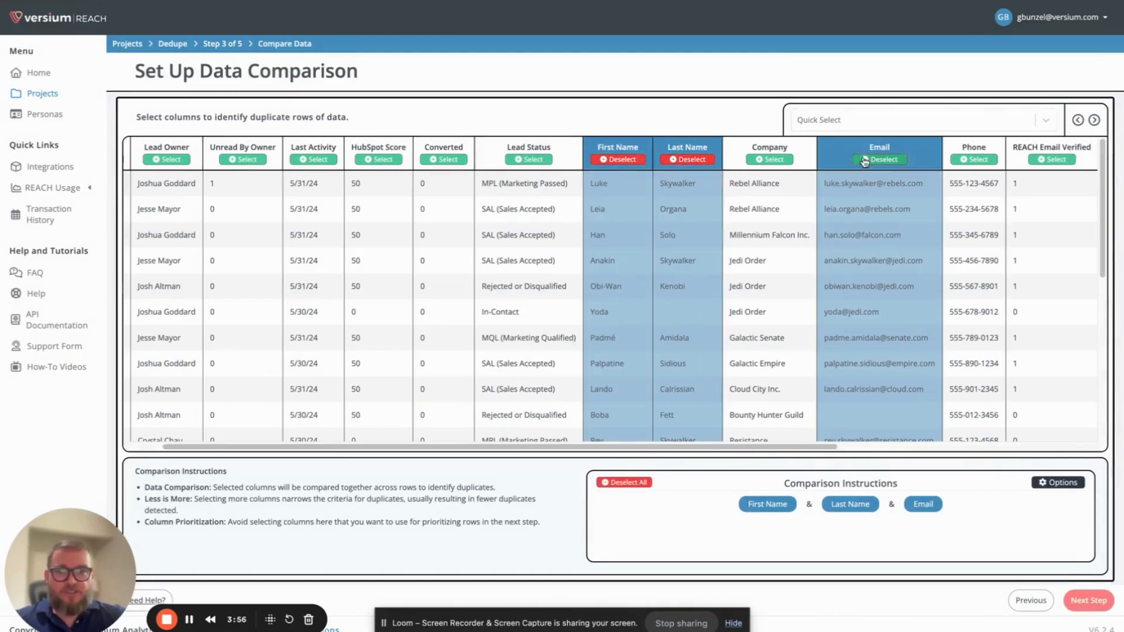
- Review the dedupe settings for the First Name, Last Name and Email columns, including Ignore Blank Fields, without saving changes
left_click(1048, 488)
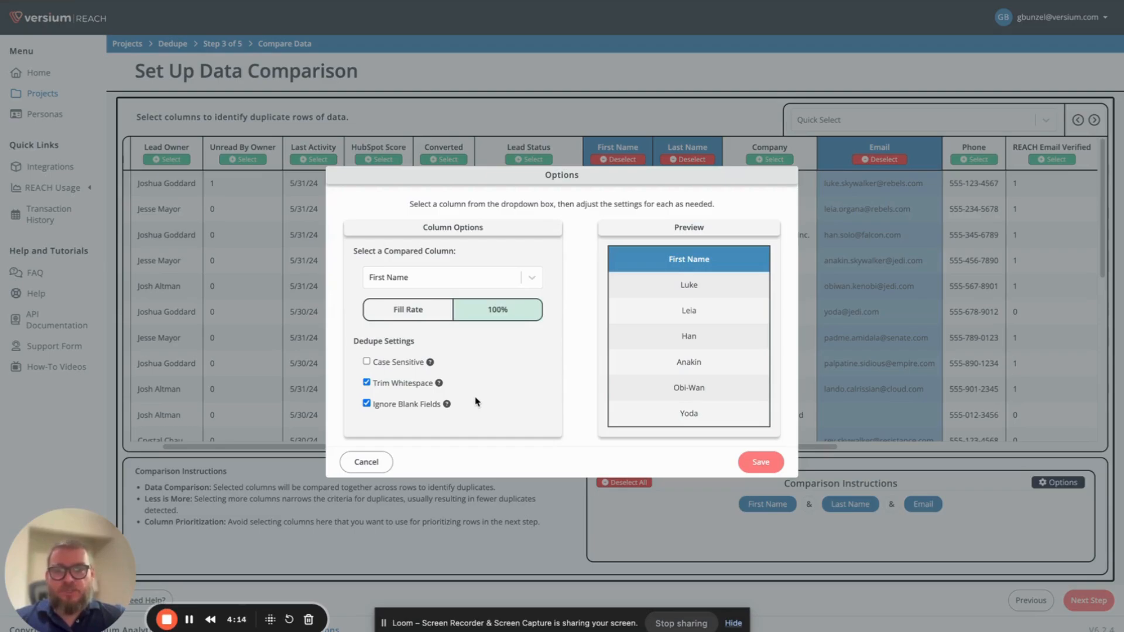
mouse_move(447, 405)
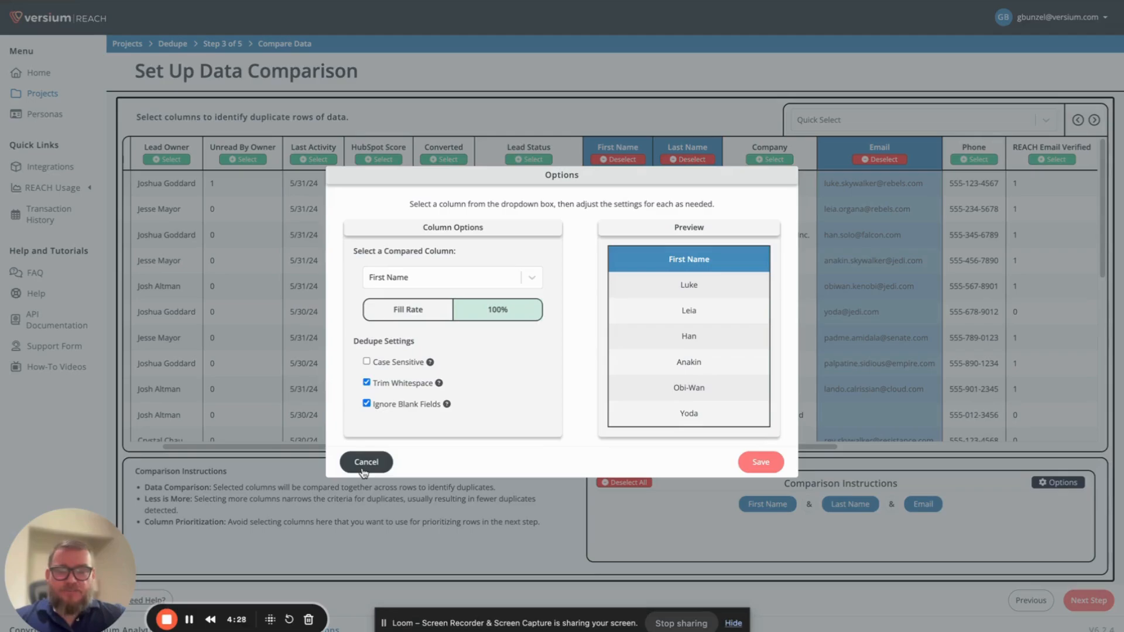
left_click(530, 277)
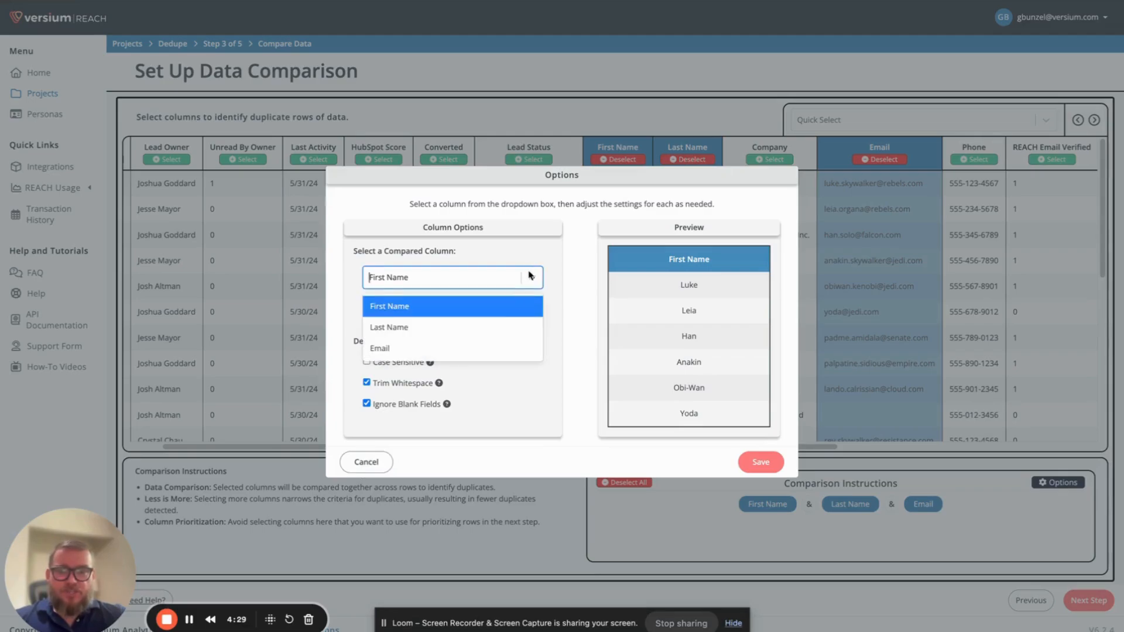
left_click(490, 331)
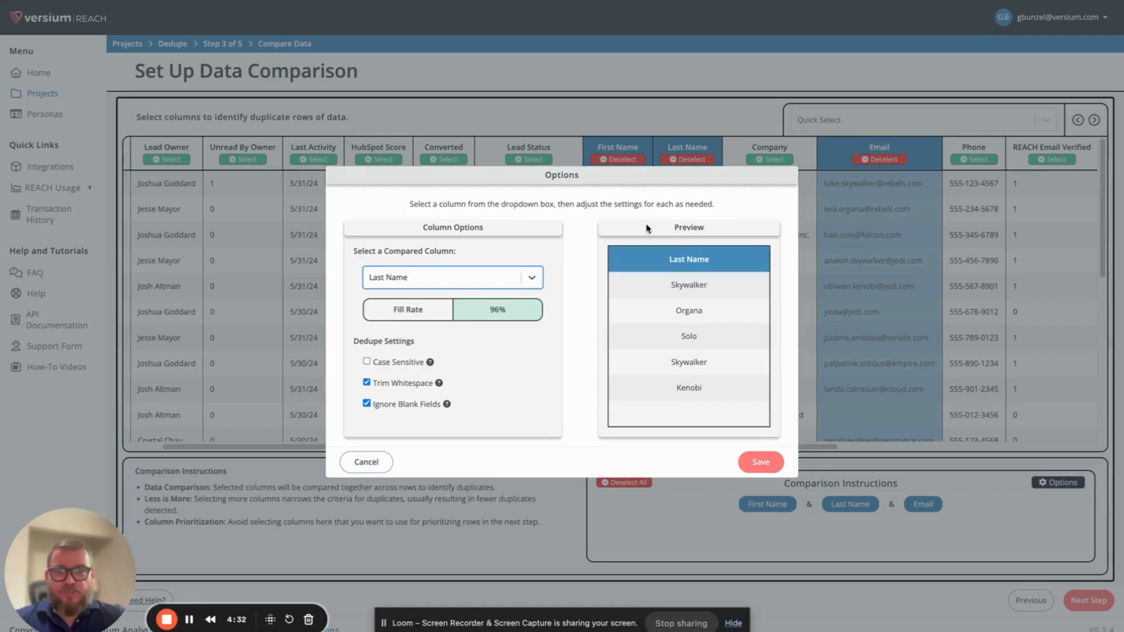
left_click(528, 285)
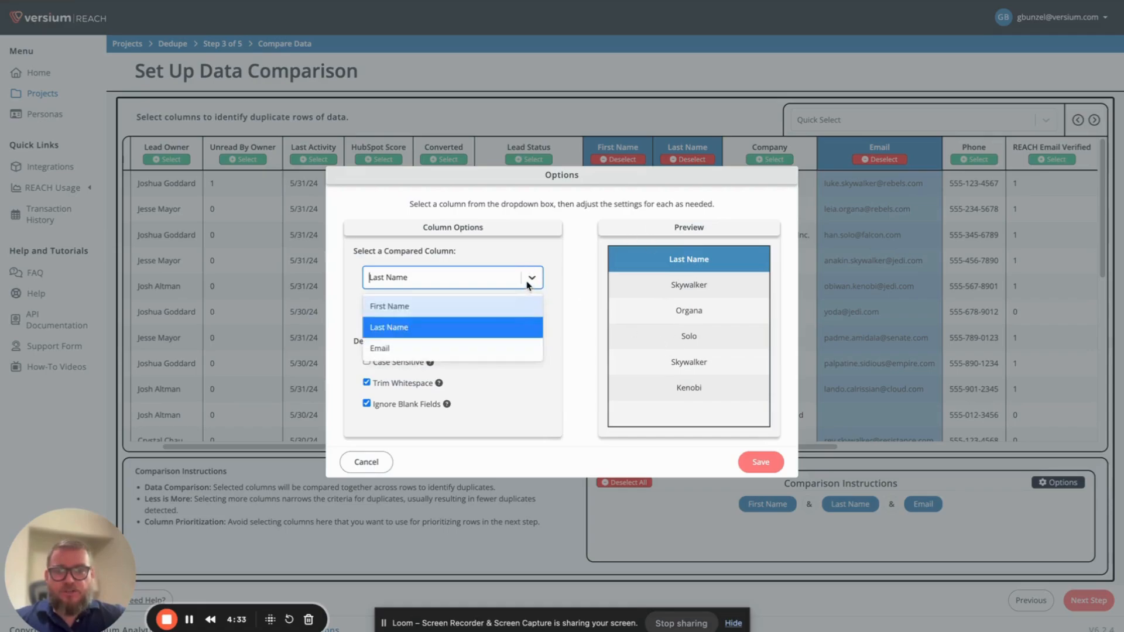
left_click(496, 347)
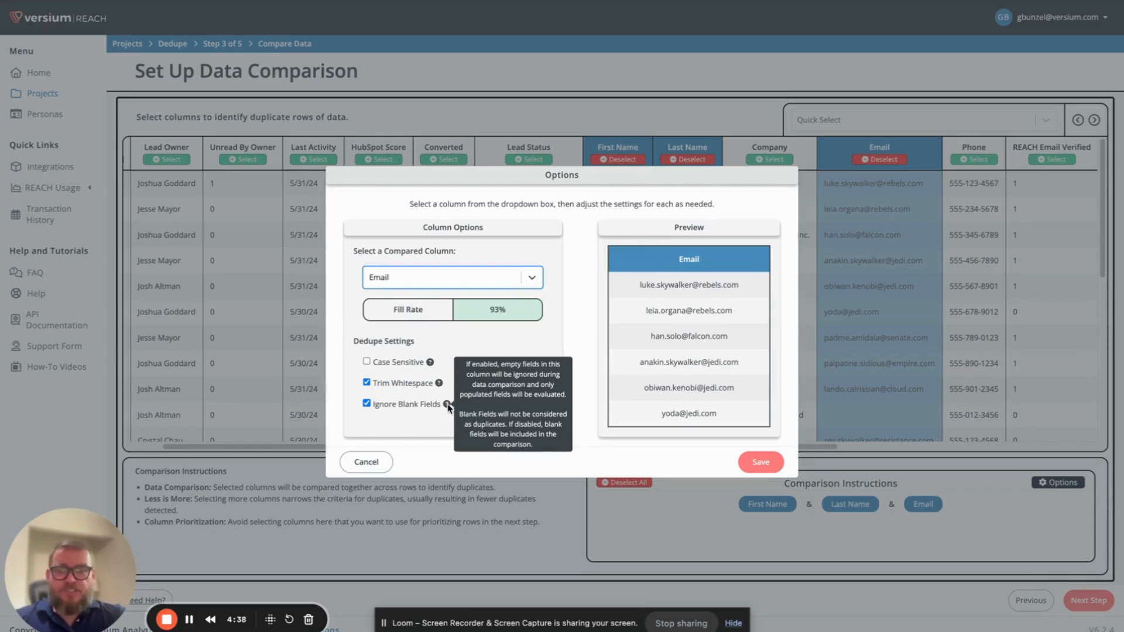
left_click(351, 469)
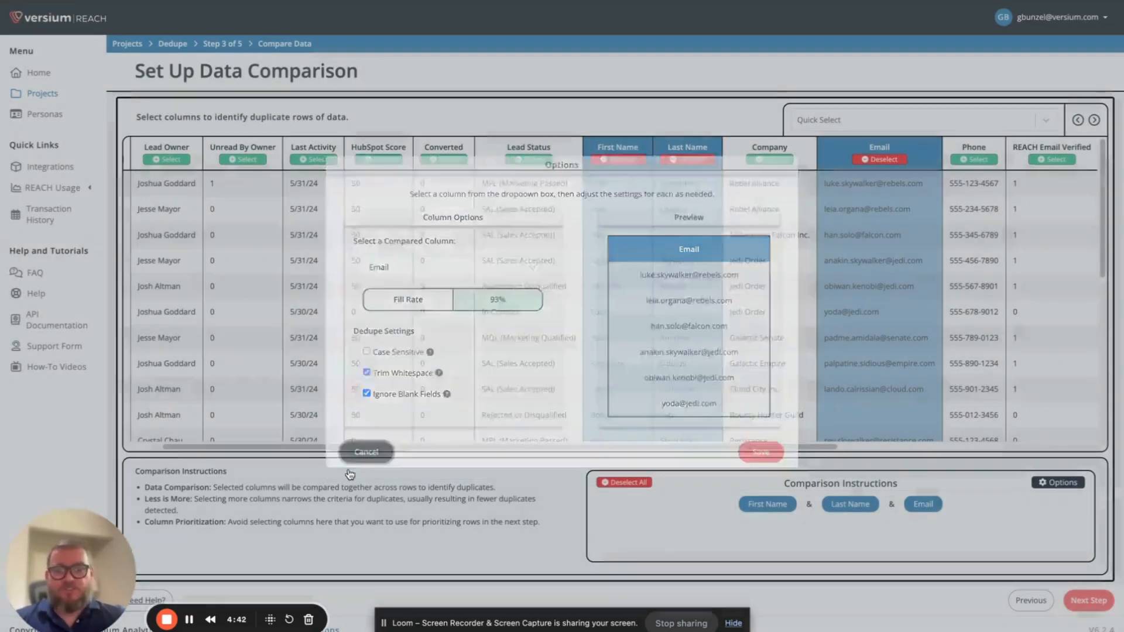
- Continue to the Prioritize Data stage and view the columns available for prioritizing duplicate rows
left_click(1084, 606)
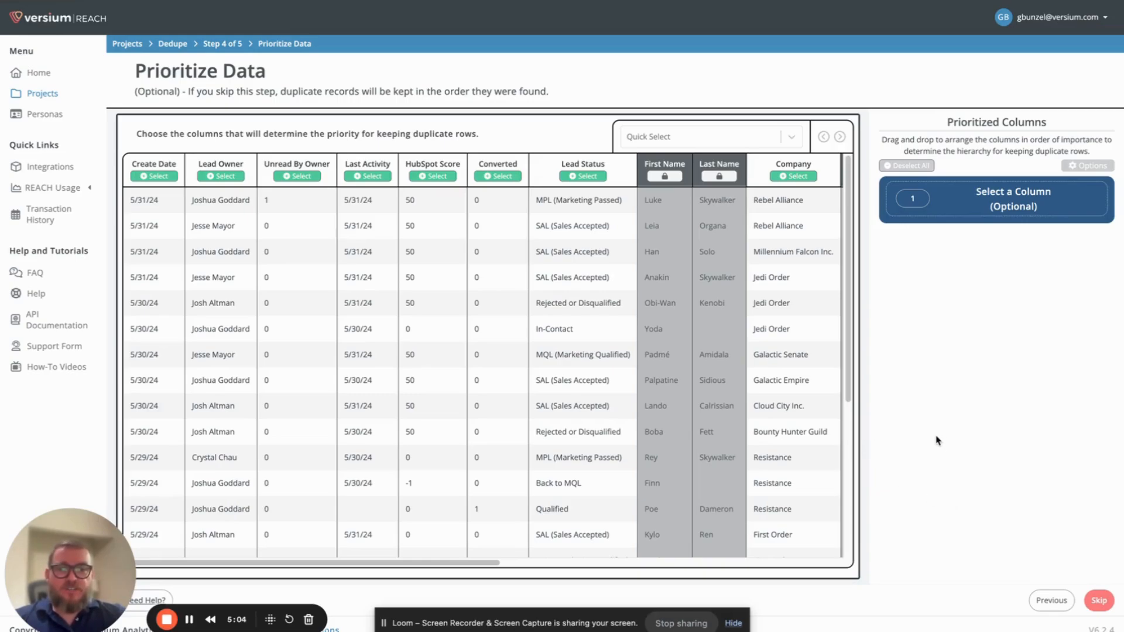
left_click_drag(453, 564, 541, 564)
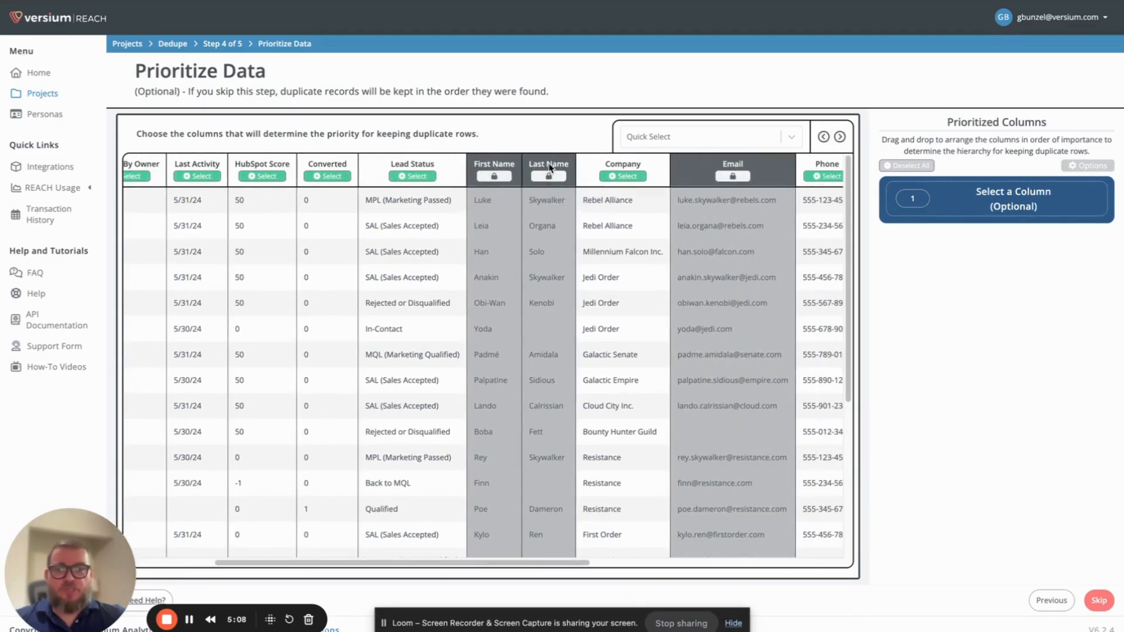
- Choose Create Date and HubSpot Score as the columns that determine which duplicate rows are kept
mouse_move(487, 179)
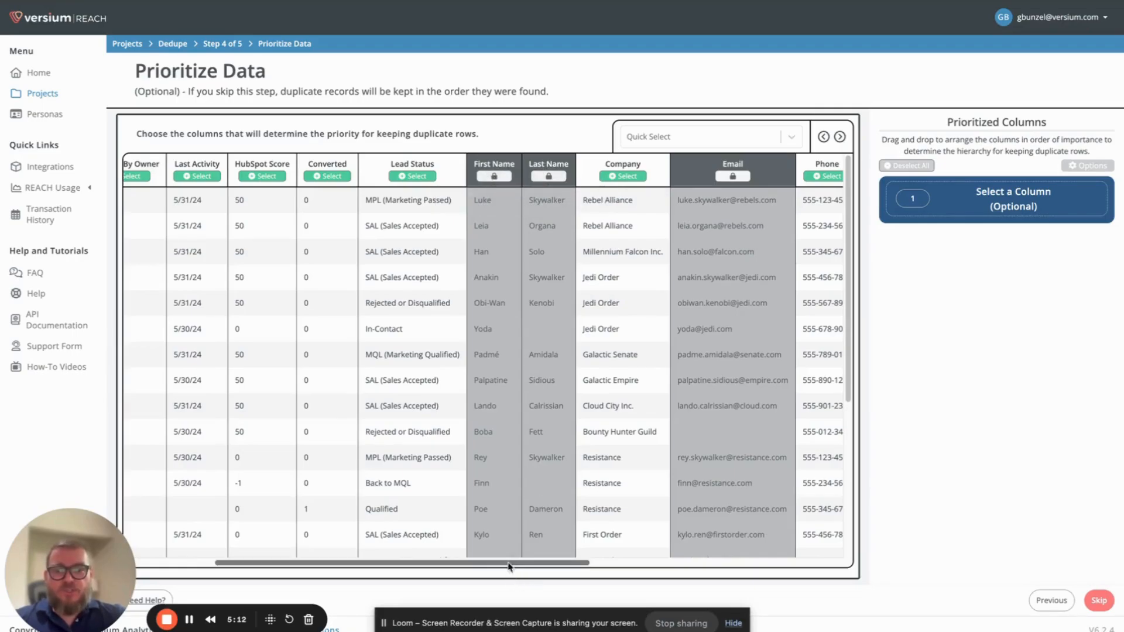
left_click_drag(511, 565, 432, 565)
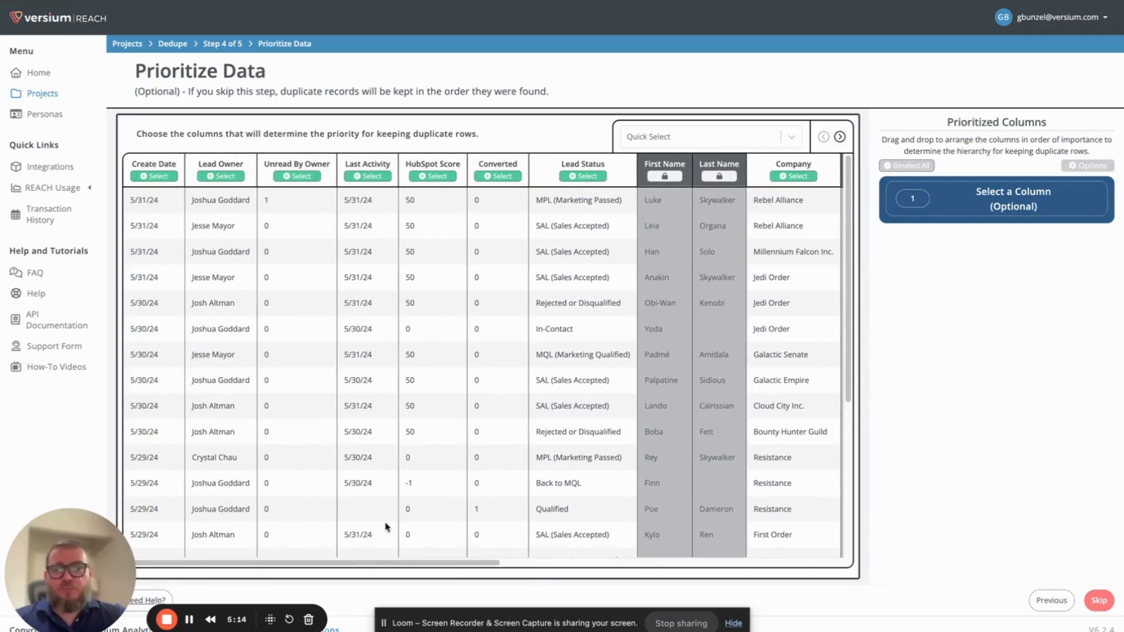
left_click(167, 177)
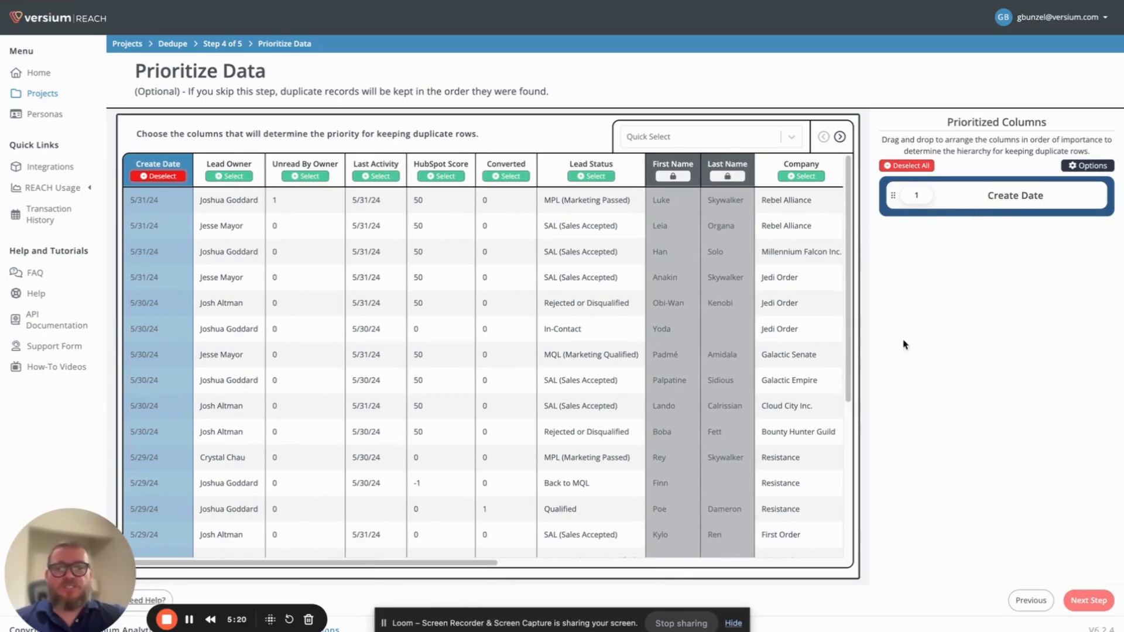
left_click(442, 177)
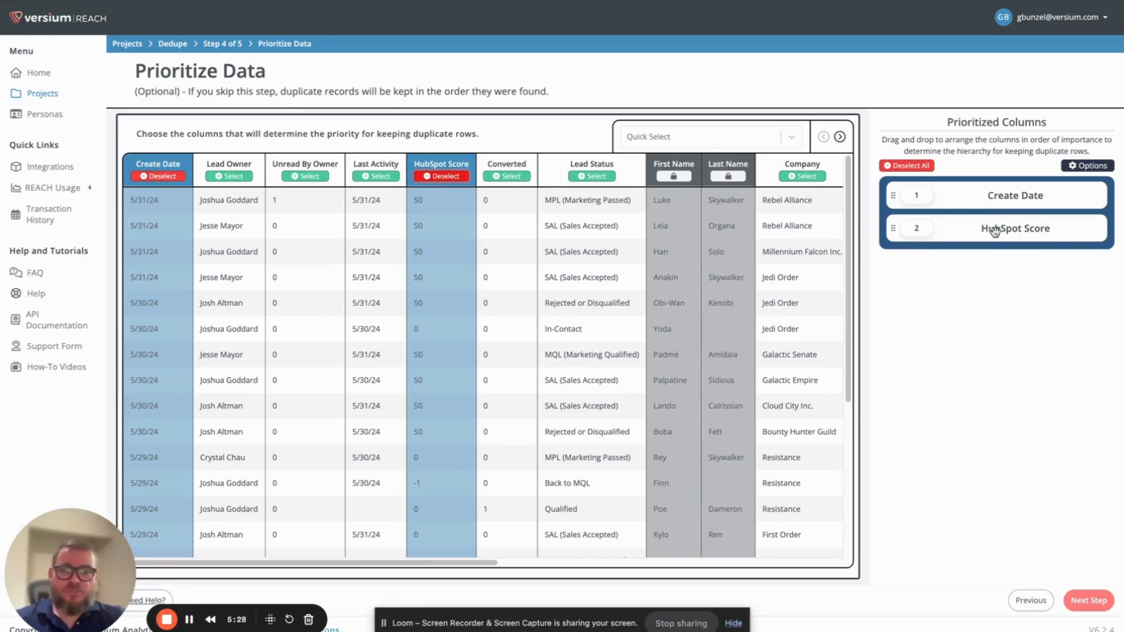
left_click_drag(491, 564, 468, 573)
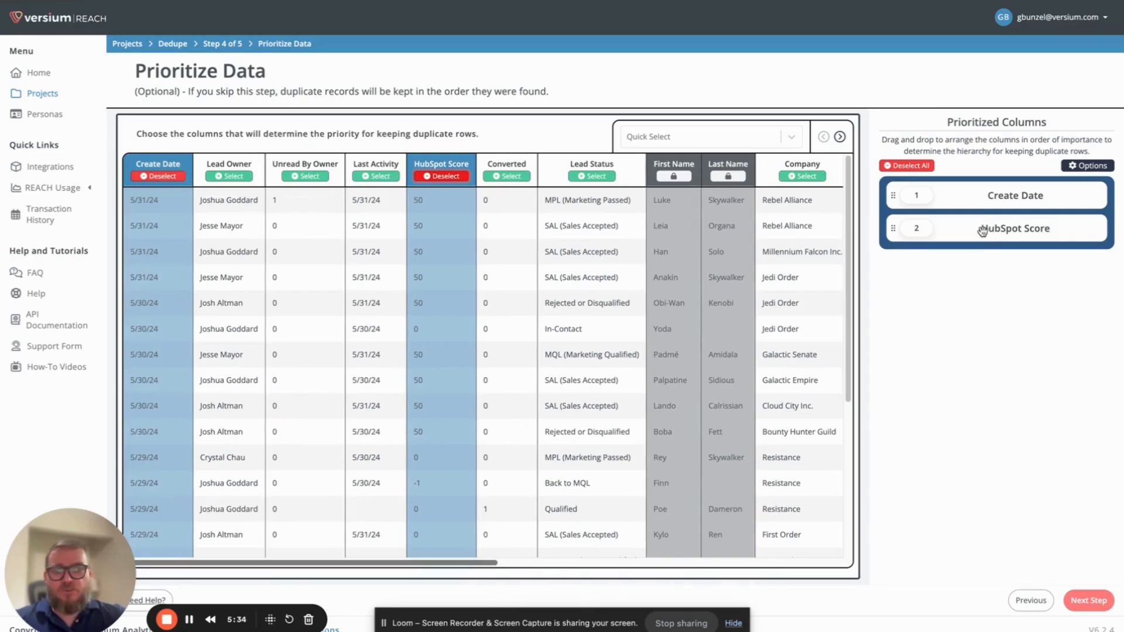
- Try ranking HubSpot Score above Create Date and temporarily adding Last Activity and Converted to the prioritized columns
left_click_drag(982, 231, 977, 203)
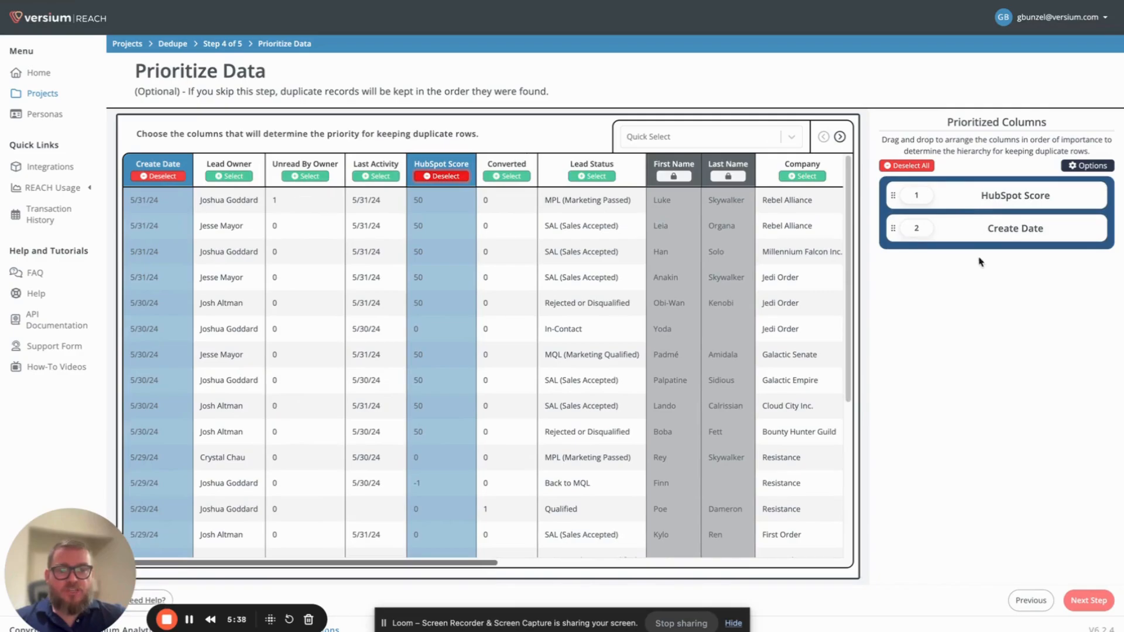
left_click_drag(965, 205, 966, 233)
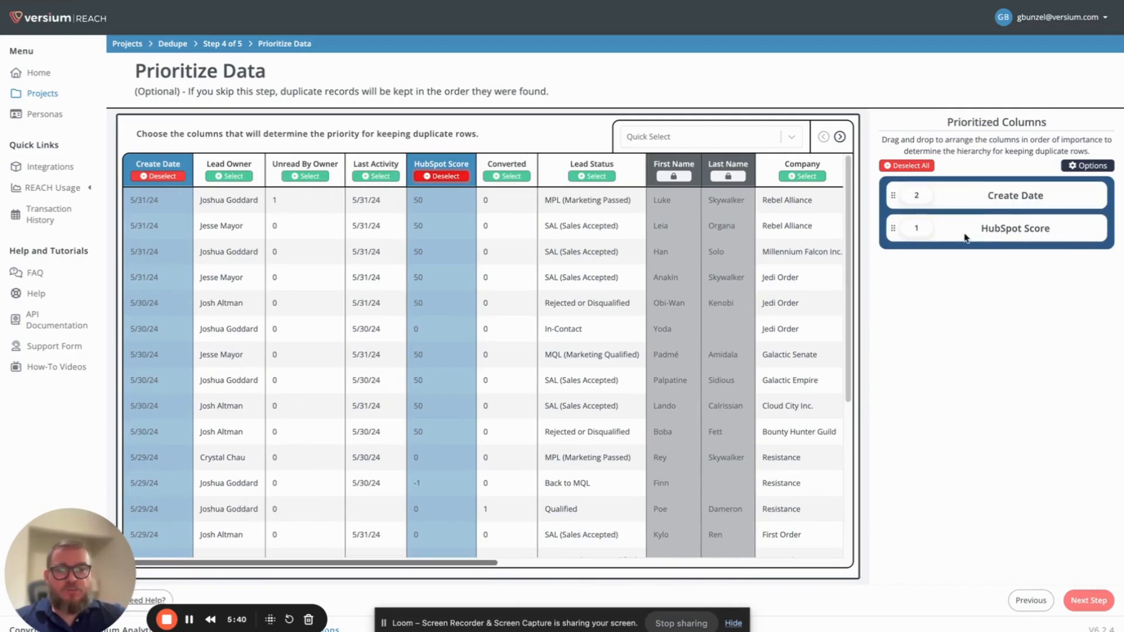
left_click(375, 177)
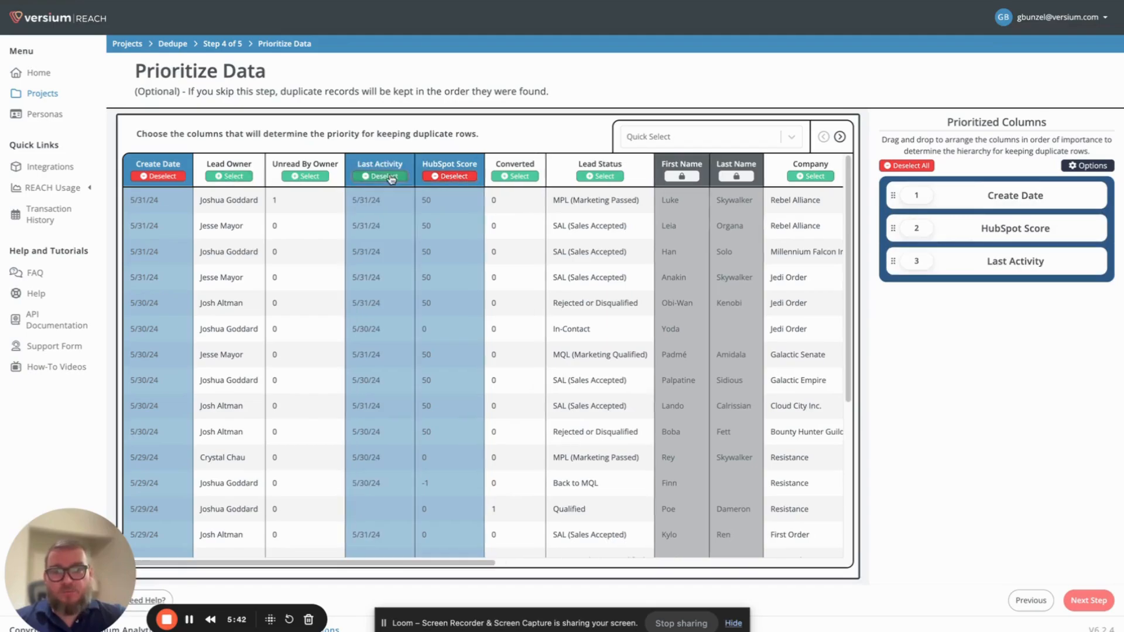
left_click(520, 176)
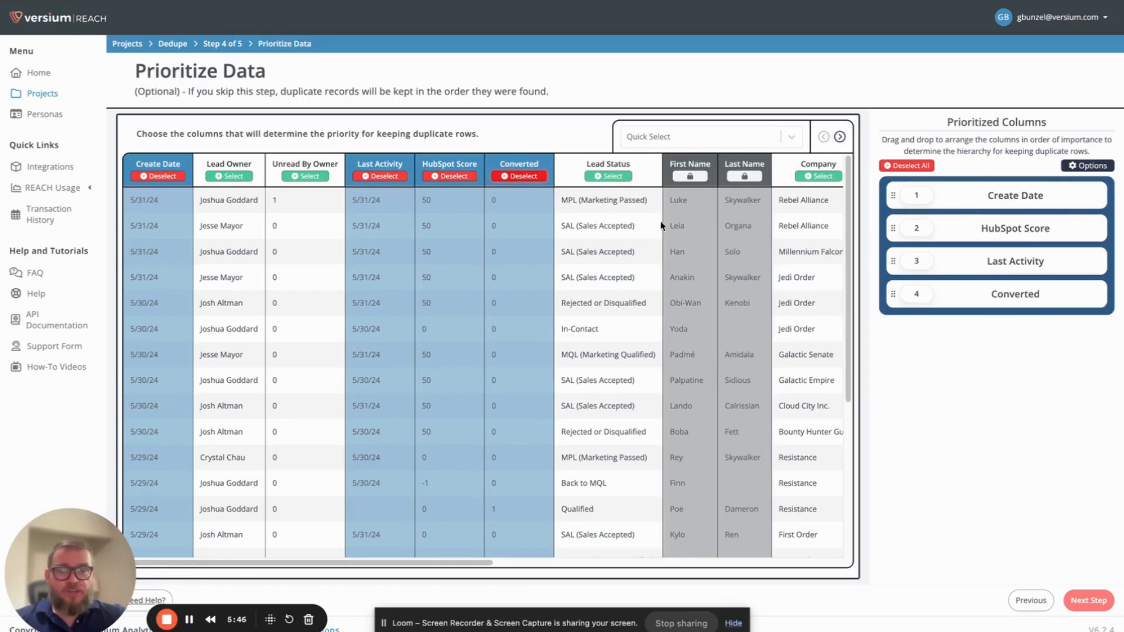
left_click(375, 176)
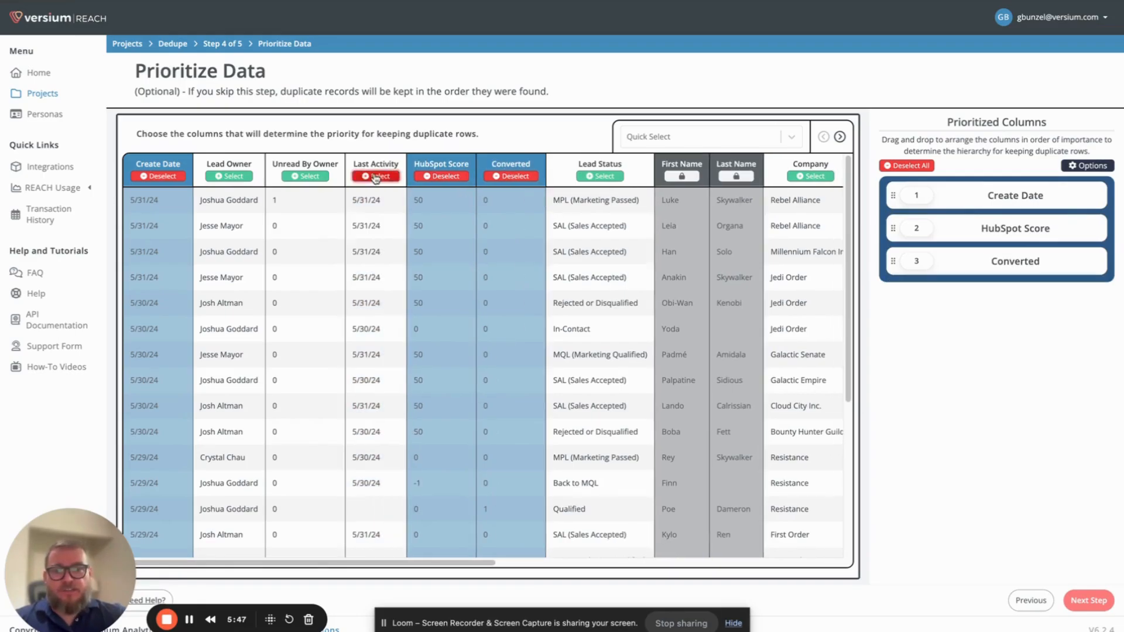
left_click(507, 176)
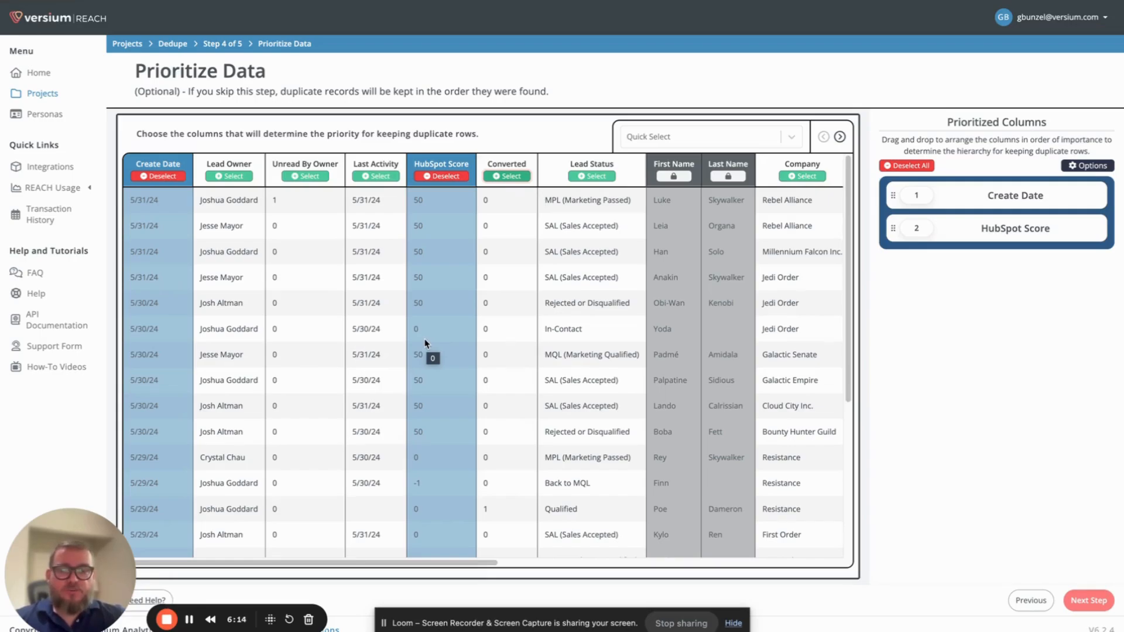
- Set HubSpot Score to sort numerically in Descending (9-0) order, save the options, and rank it above Create Date
left_click(1075, 168)
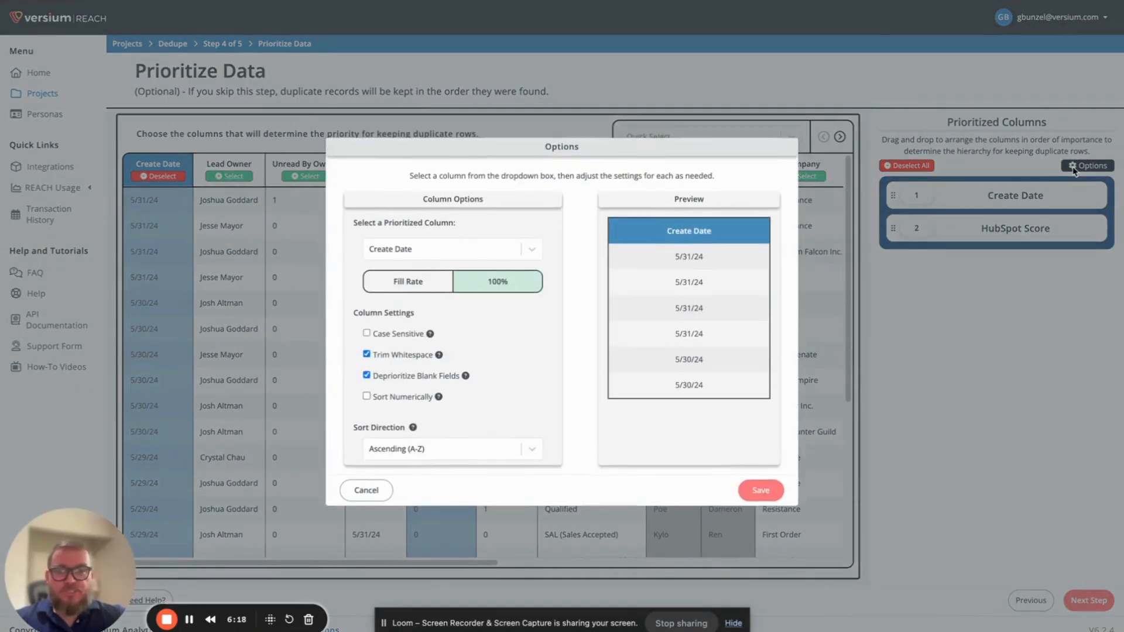
left_click(452, 249)
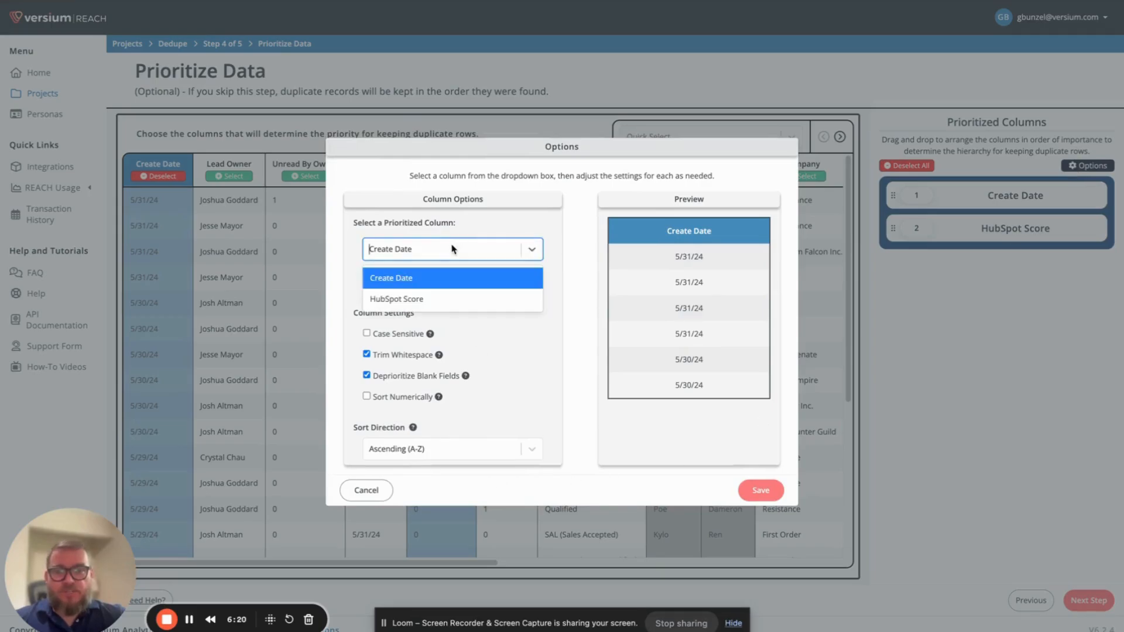
left_click(444, 303)
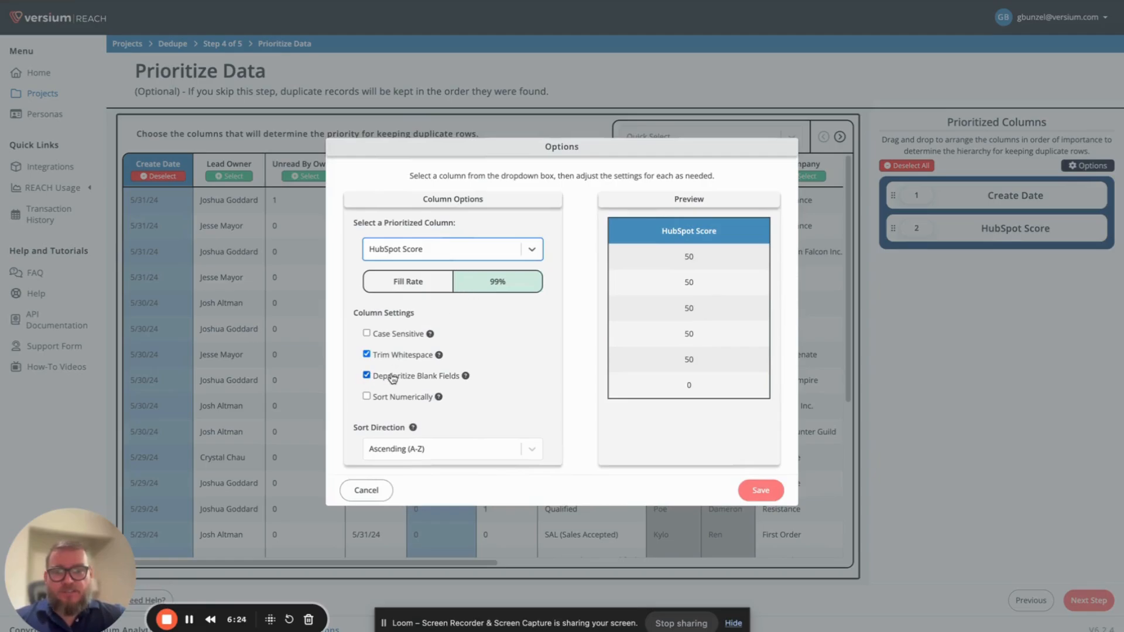
left_click(367, 397)
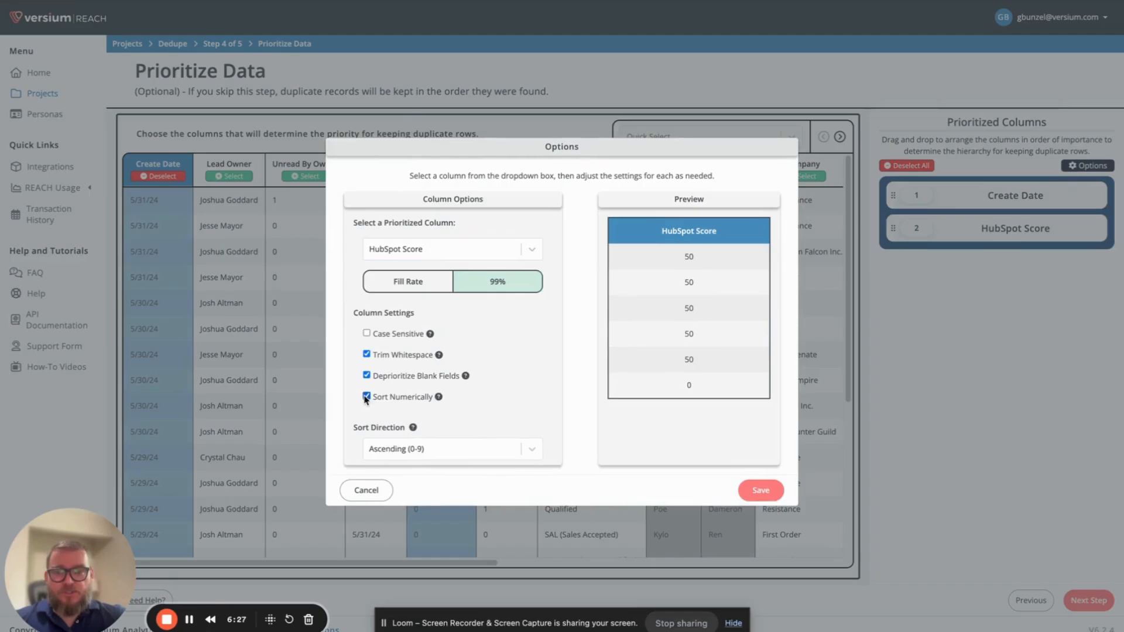
left_click(527, 450)
left_click(473, 500)
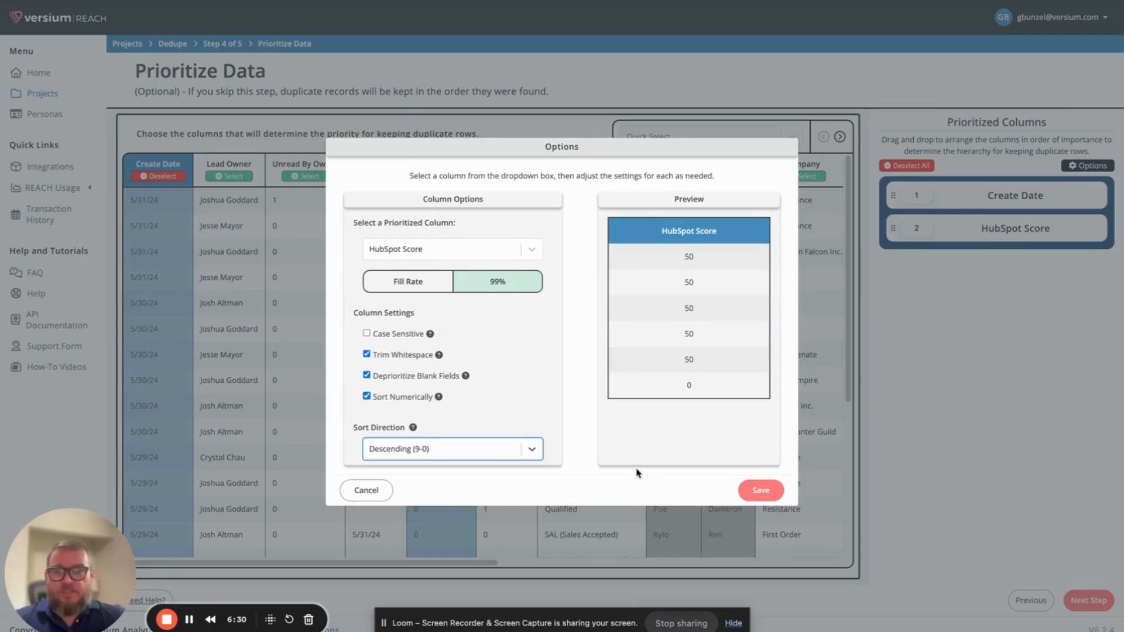
left_click(754, 497)
left_click_drag(894, 232, 896, 201)
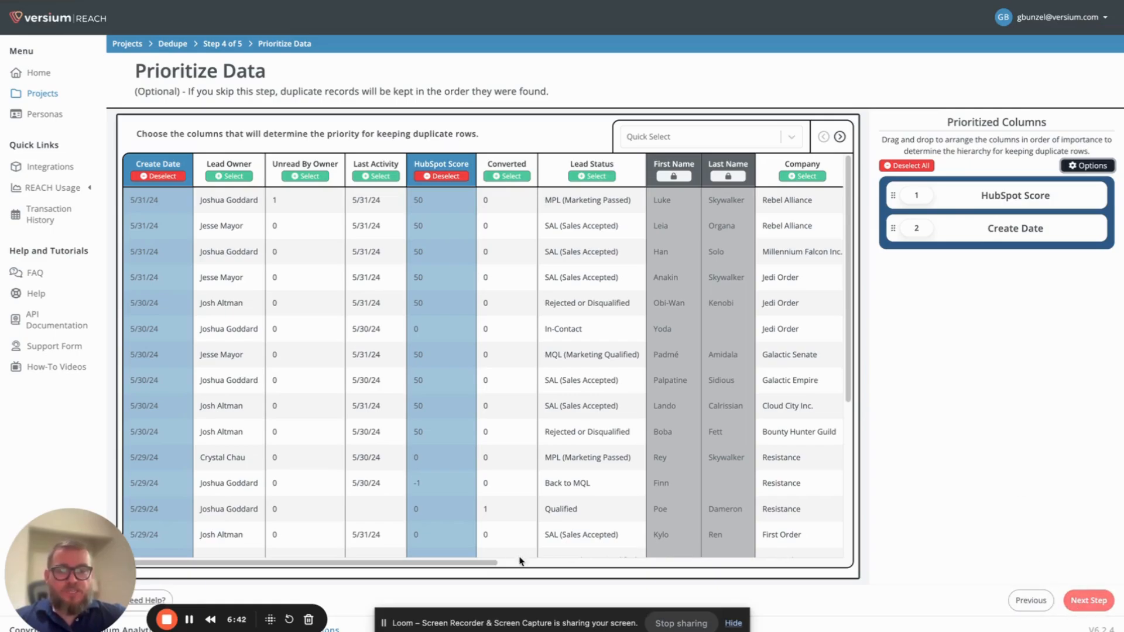
- Browse the remaining contact columns in the table and the Quick Select list without choosing any
left_click_drag(494, 565, 759, 575)
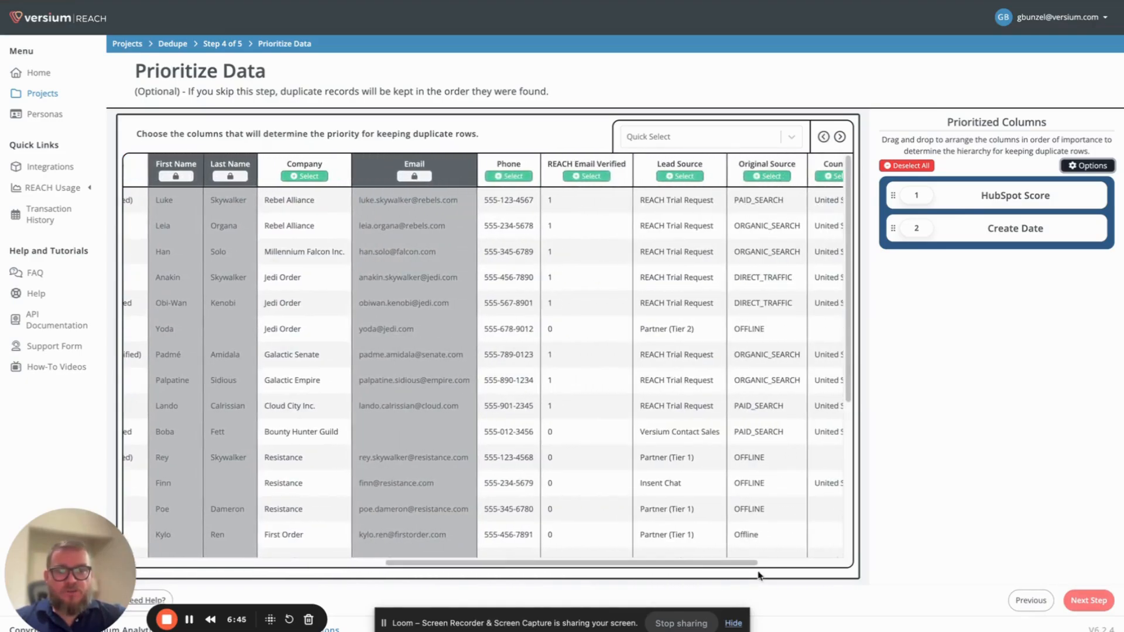
left_click(823, 136)
left_click(725, 138)
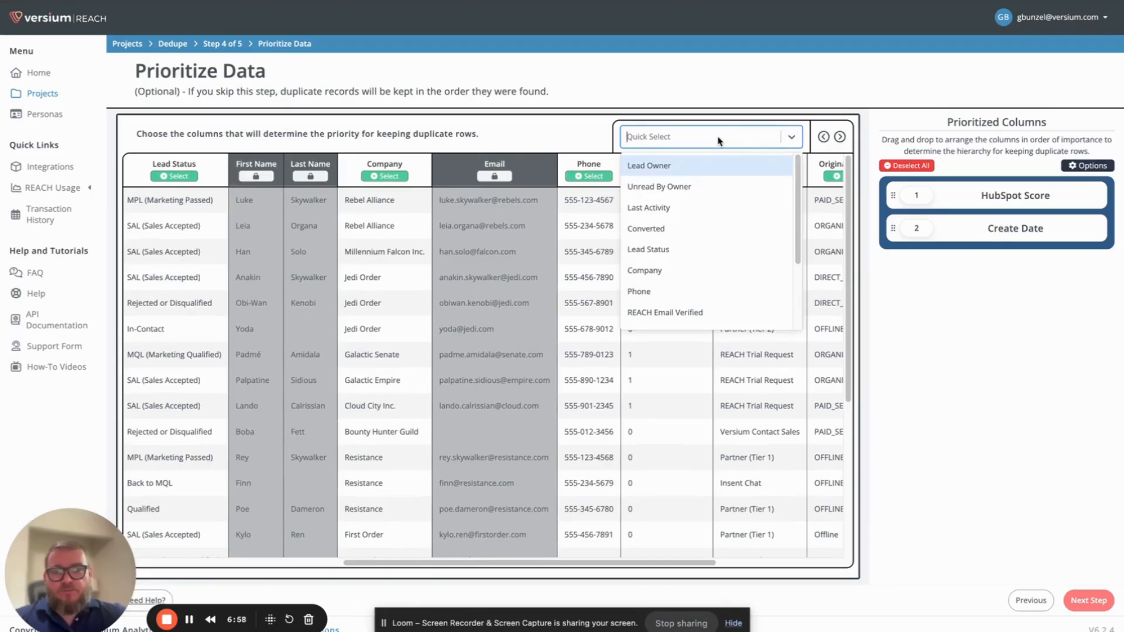
left_click(549, 134)
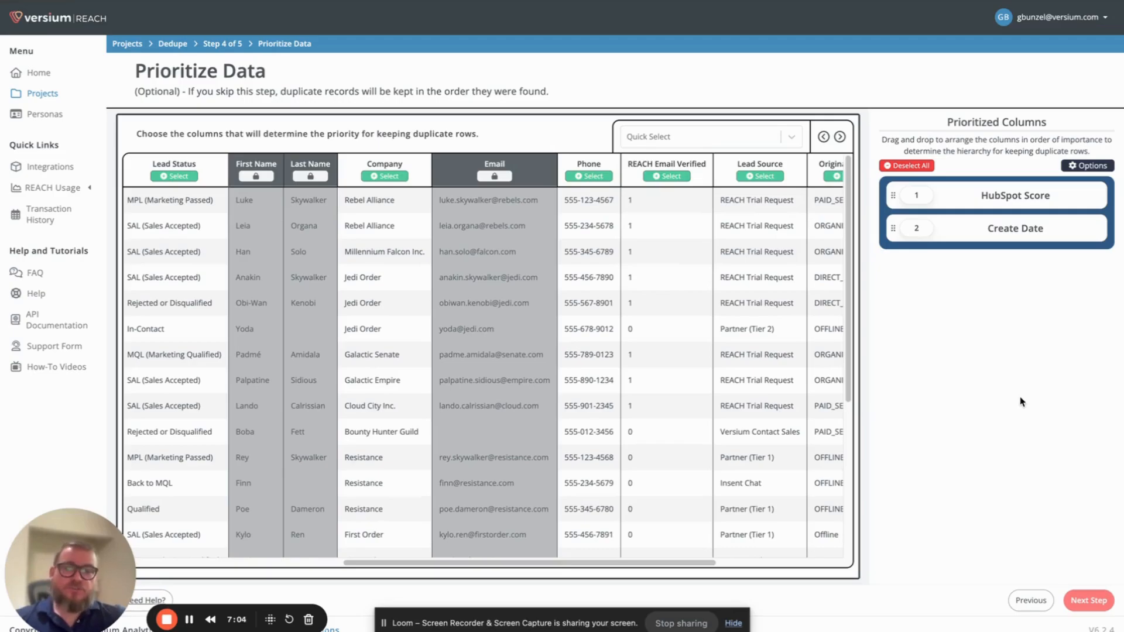
- Continue to the project stage, assign the list to the BlankTests project and create the dedupe
left_click(1078, 601)
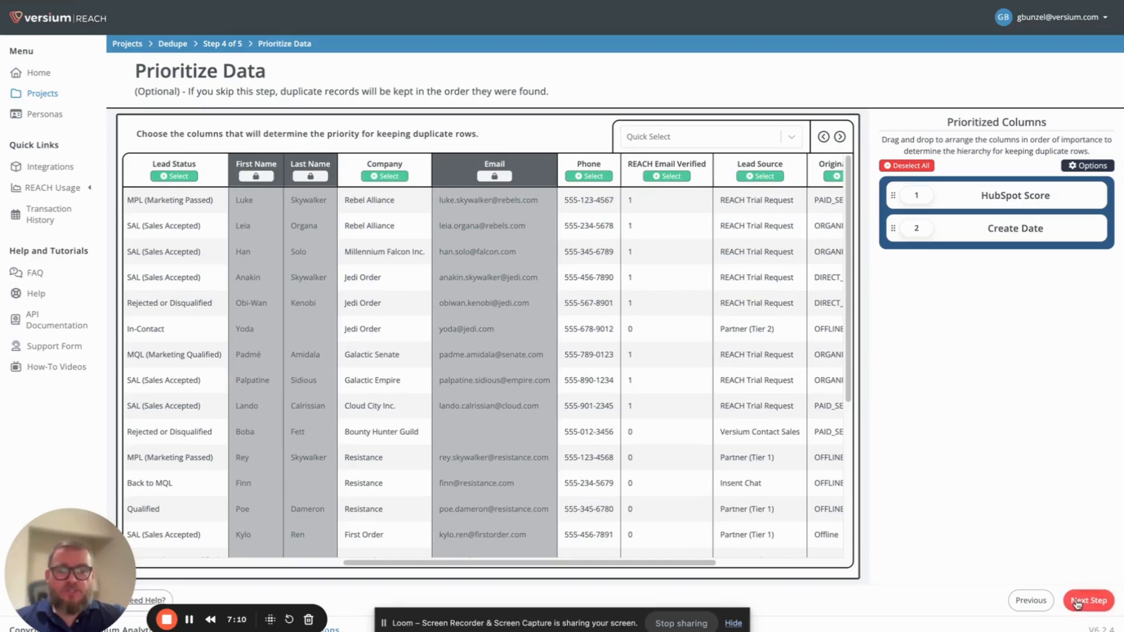
left_click(527, 141)
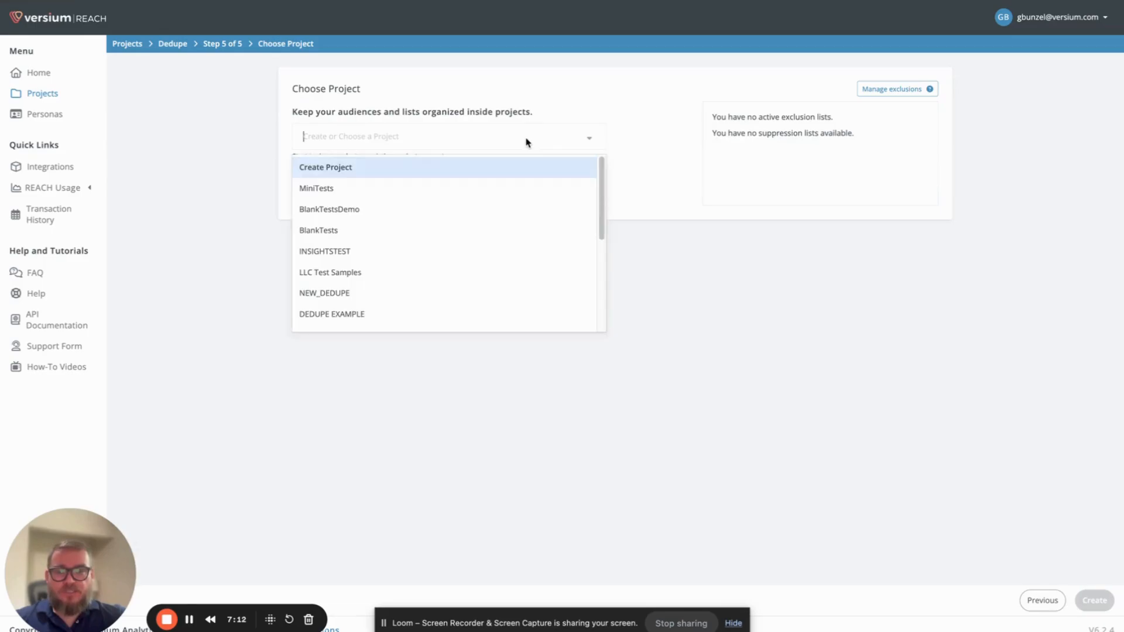
left_click(515, 235)
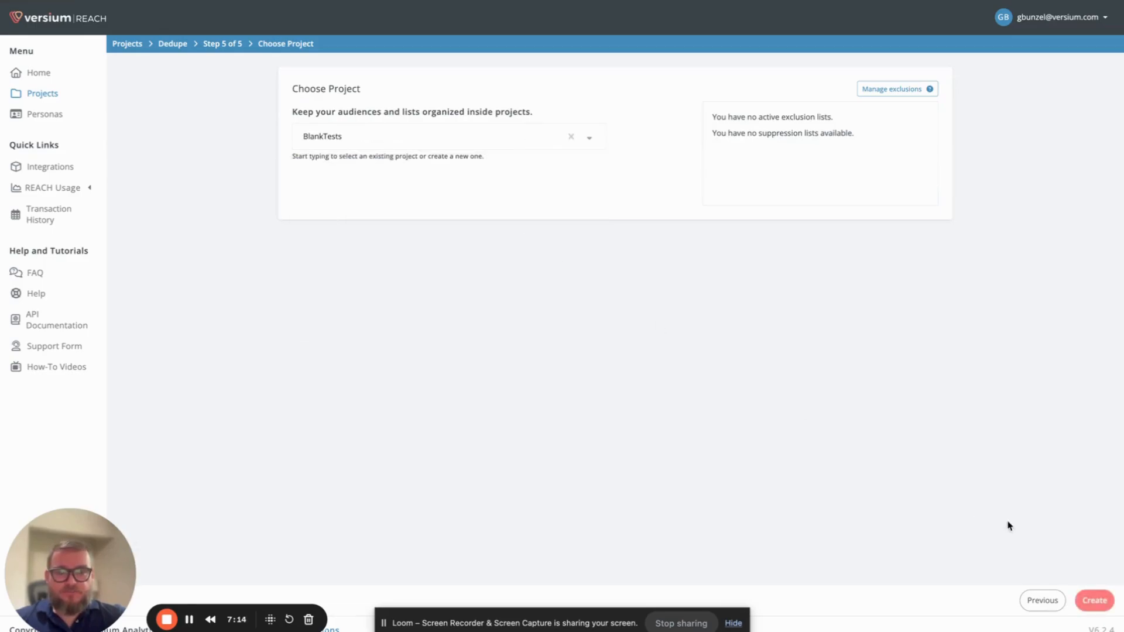
left_click(1091, 602)
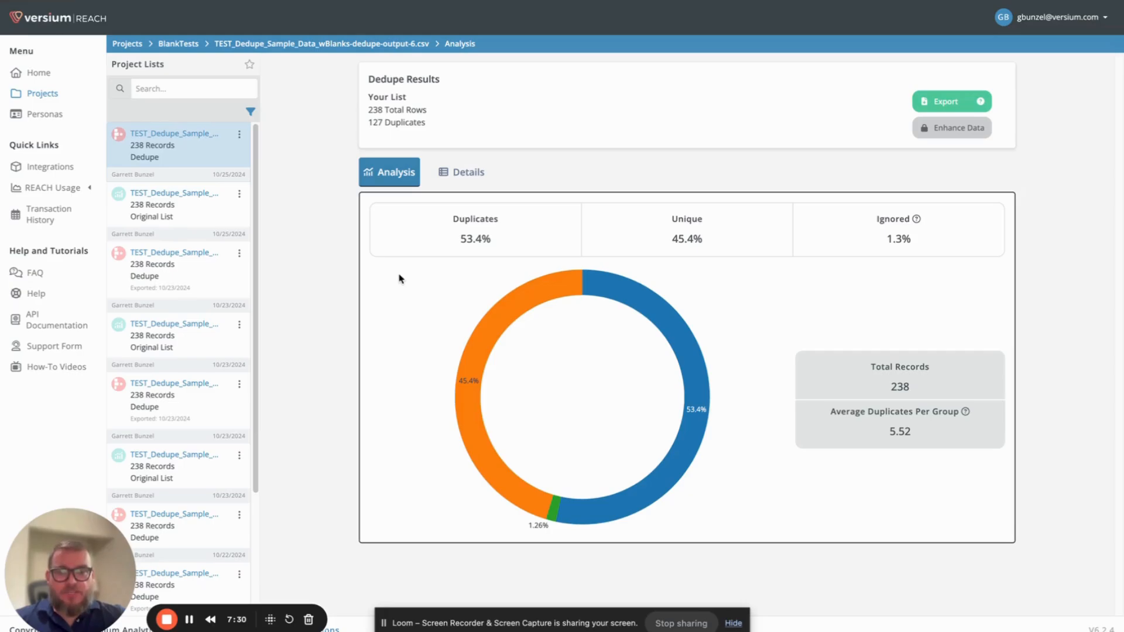
- Examine the dedupe analysis, including the ignored share and average duplicates per group, and the row details
mouse_move(916, 220)
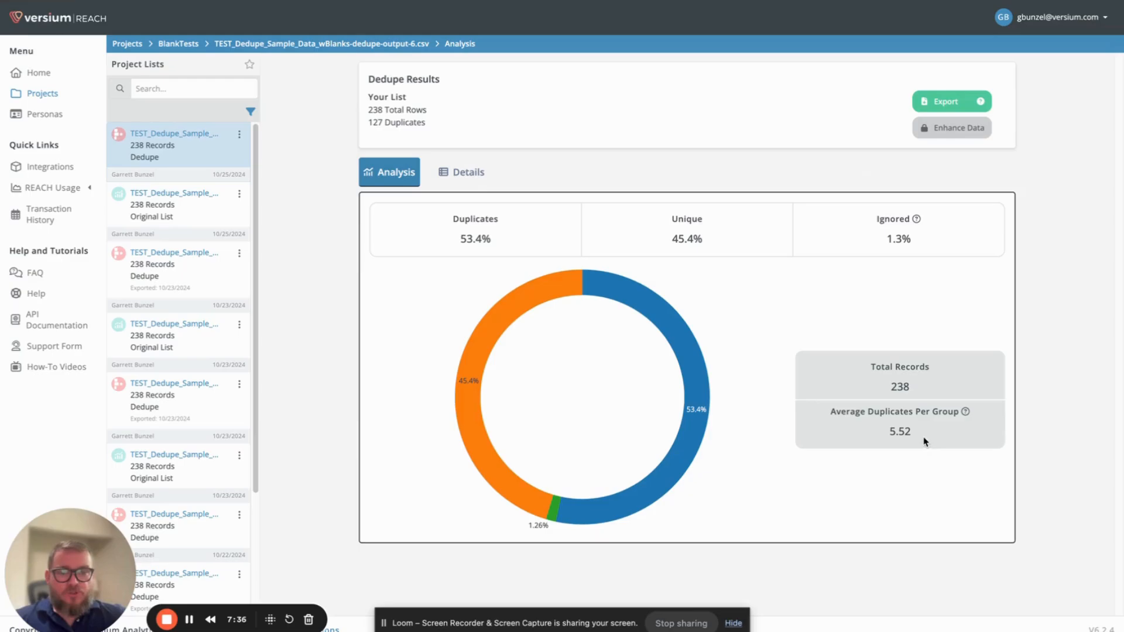
left_click_drag(925, 441, 895, 434)
left_click(825, 440)
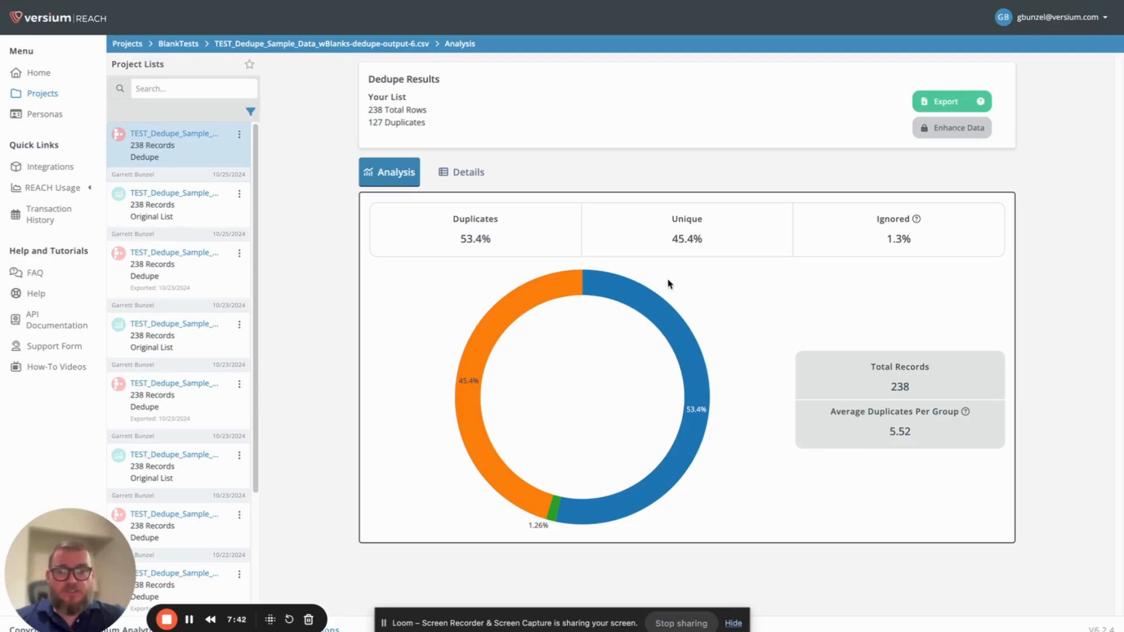
left_click(459, 172)
scroll(598, 328, "down", 1)
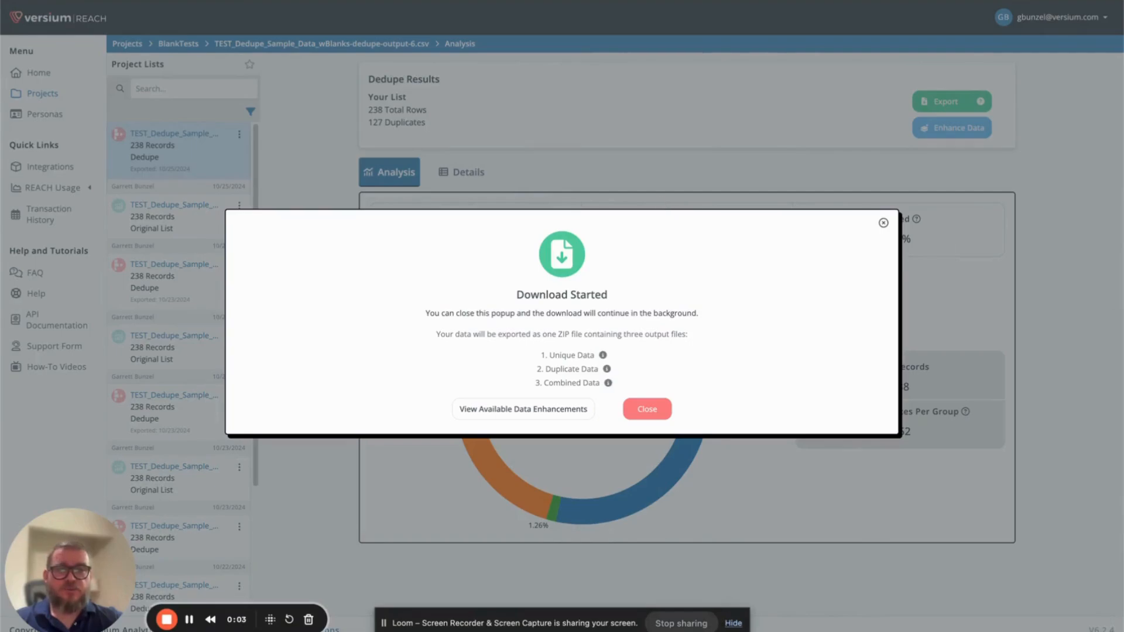
- Switch to Finder, extract the exported dedupe ZIP in the Dedupe Demo folder and open the extracted folder
key("super+Tab")
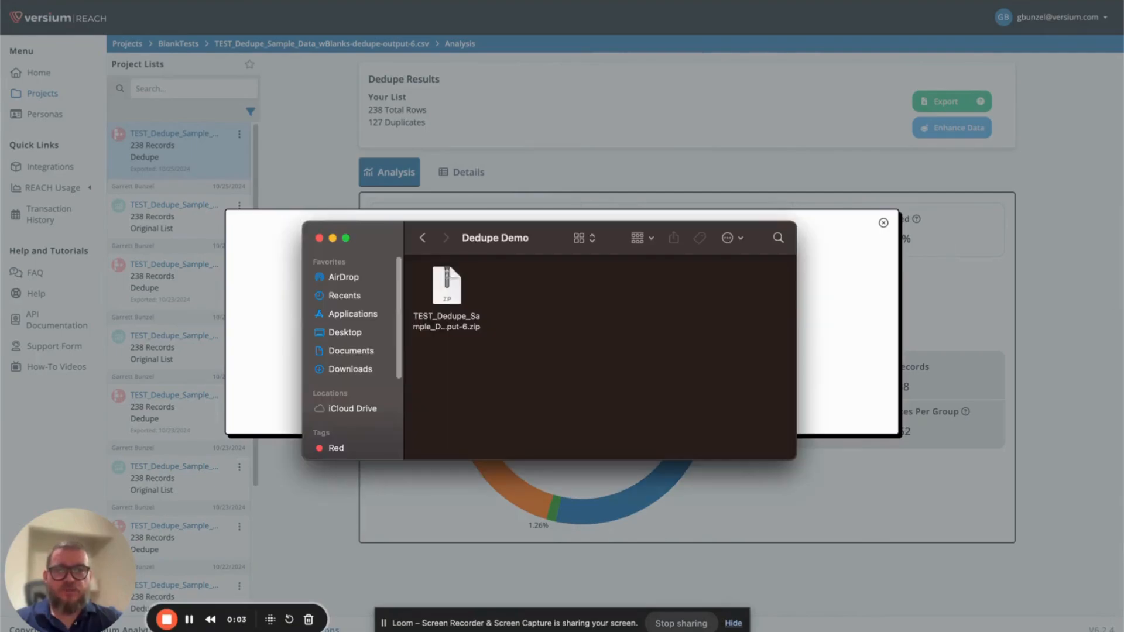
left_click(453, 322)
right_click(452, 321)
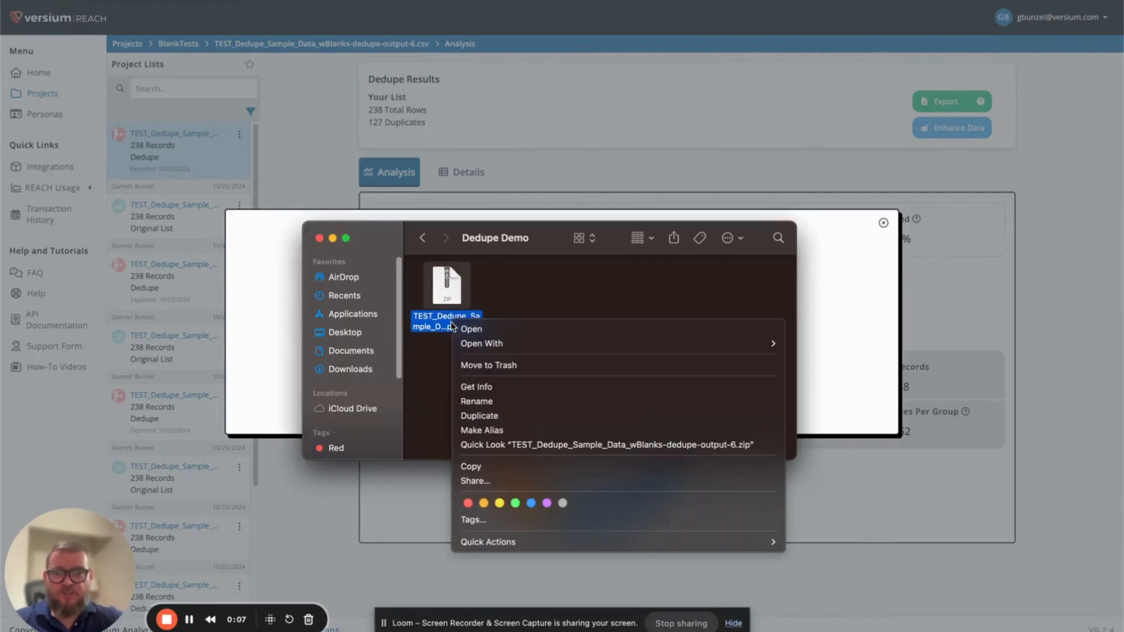
left_click(493, 330)
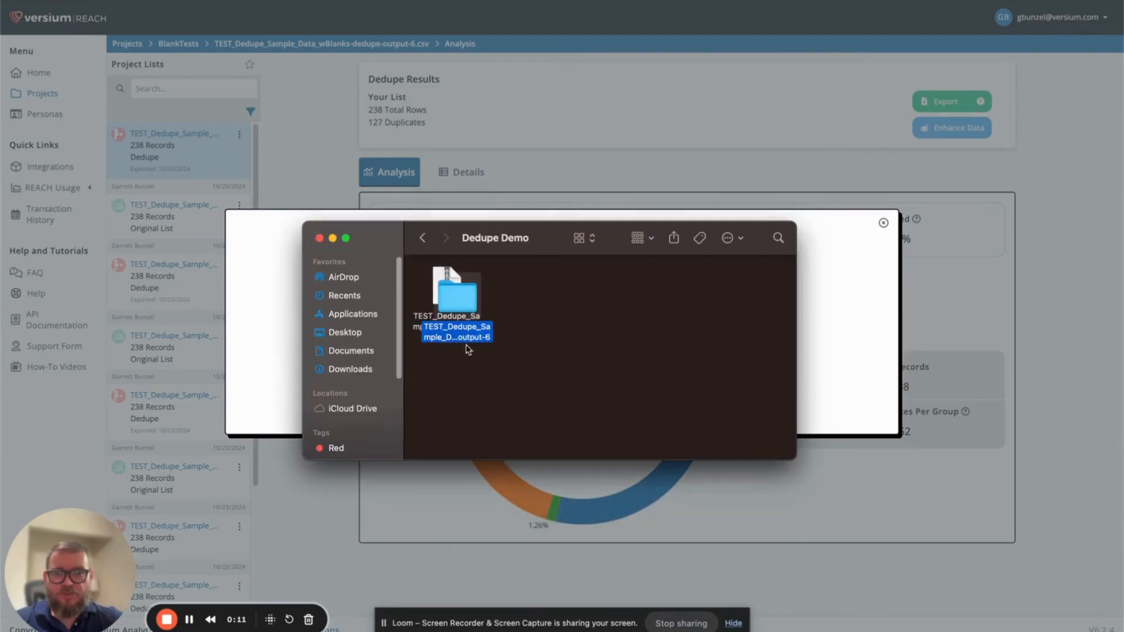
double_click(472, 340)
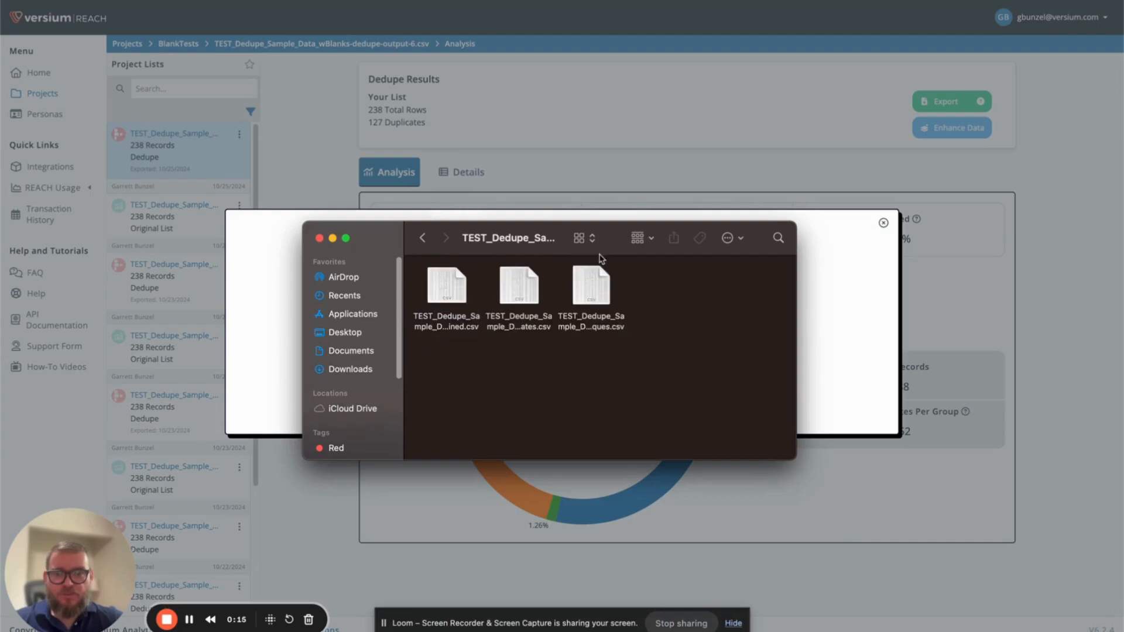
- Show the exported files as a list and open the combined CSV in Excel
left_click(586, 239)
left_click(592, 256)
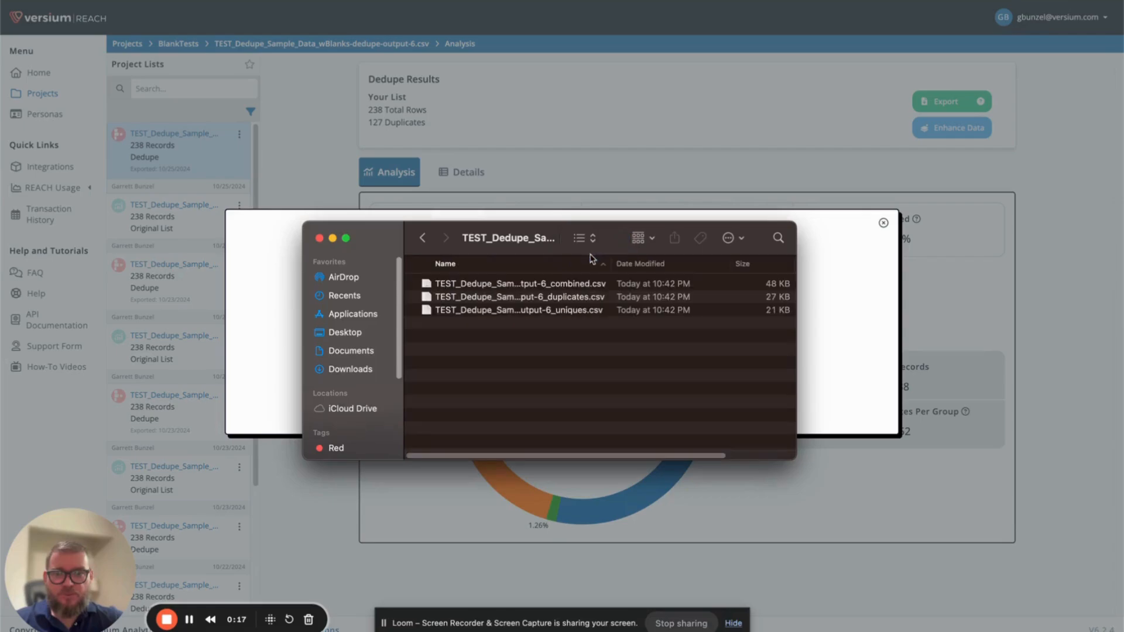
left_click(584, 288)
left_click(586, 299)
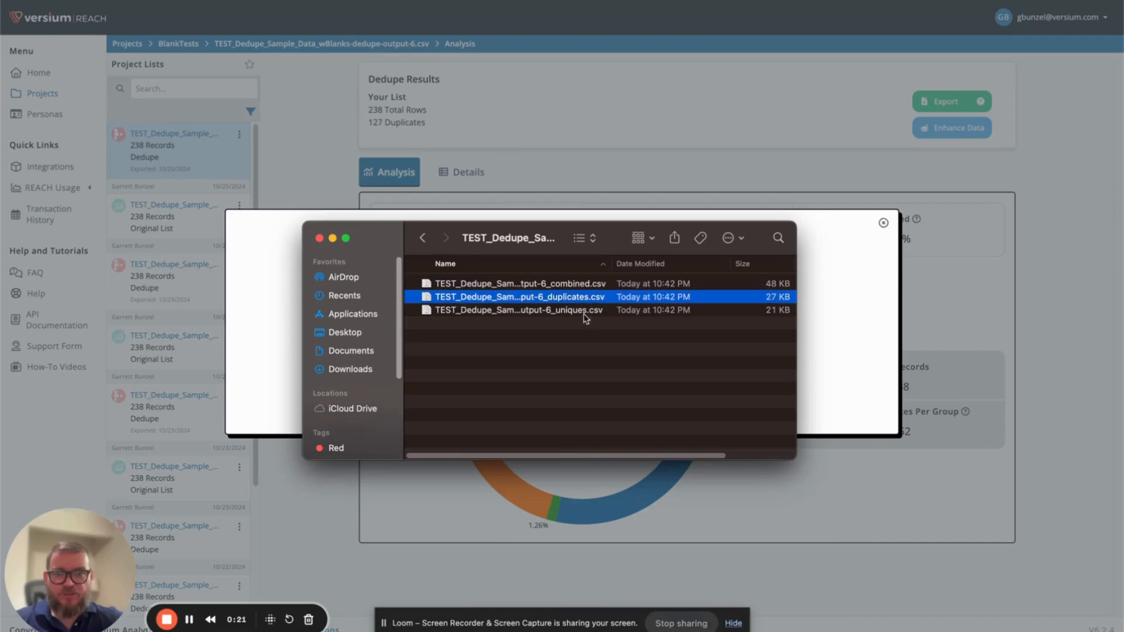
left_click(585, 317)
left_click(586, 287)
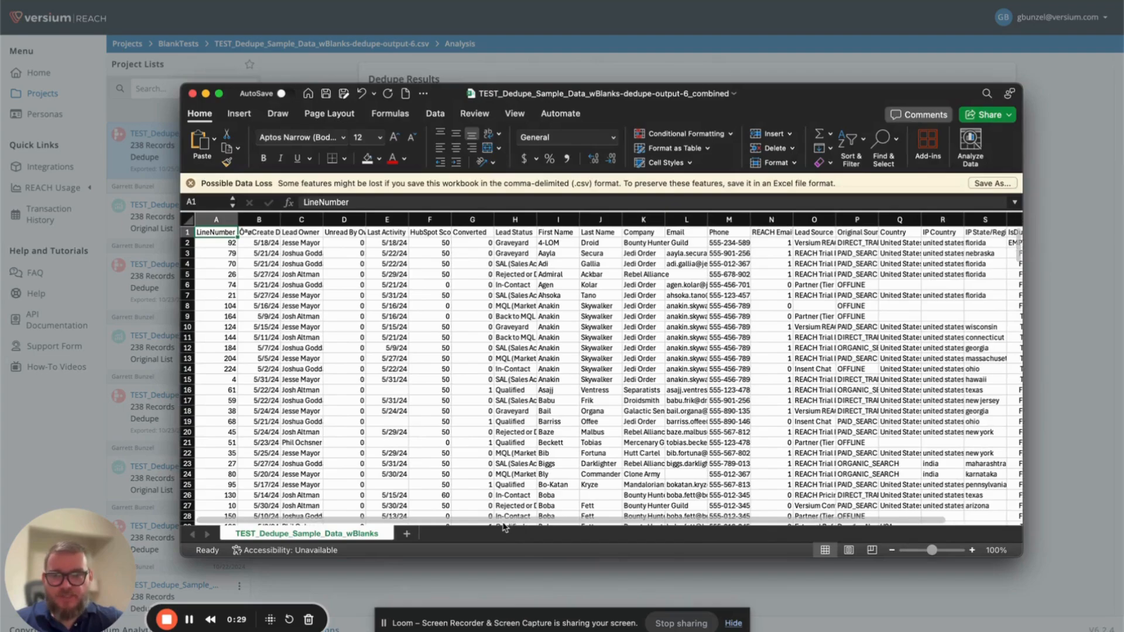
- Examine the combined file's rows together with their IsDuplicate and LineNumber columns, and close the workbook
left_click_drag(505, 527, 605, 529)
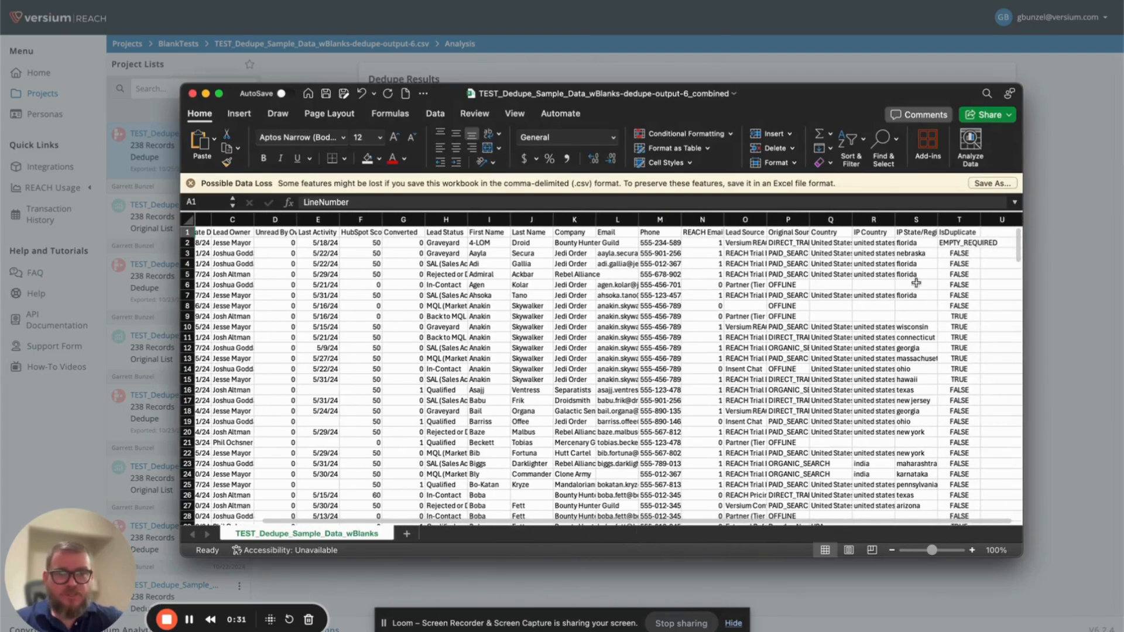
scroll(916, 283, "down", 3)
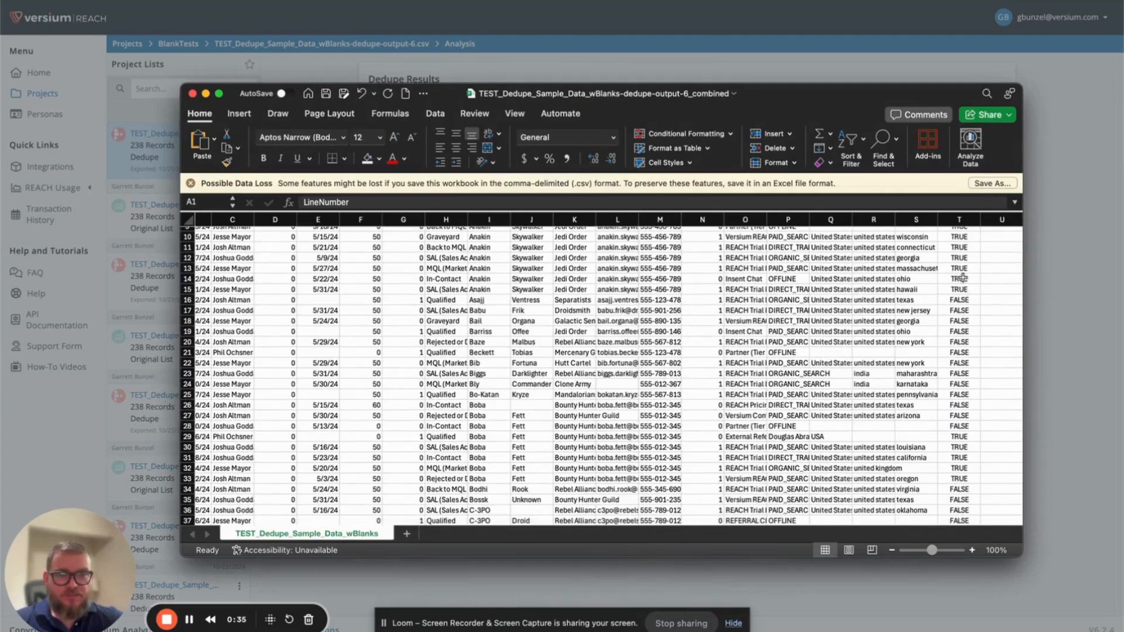
scroll(962, 322, "up", 3)
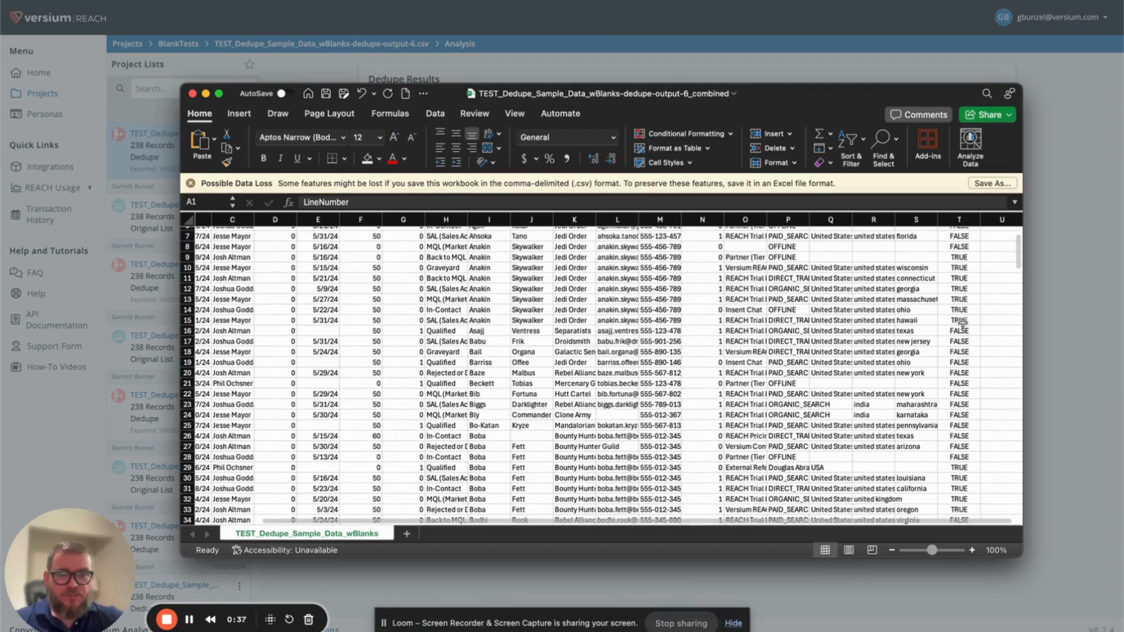
scroll(963, 322, "down", 3)
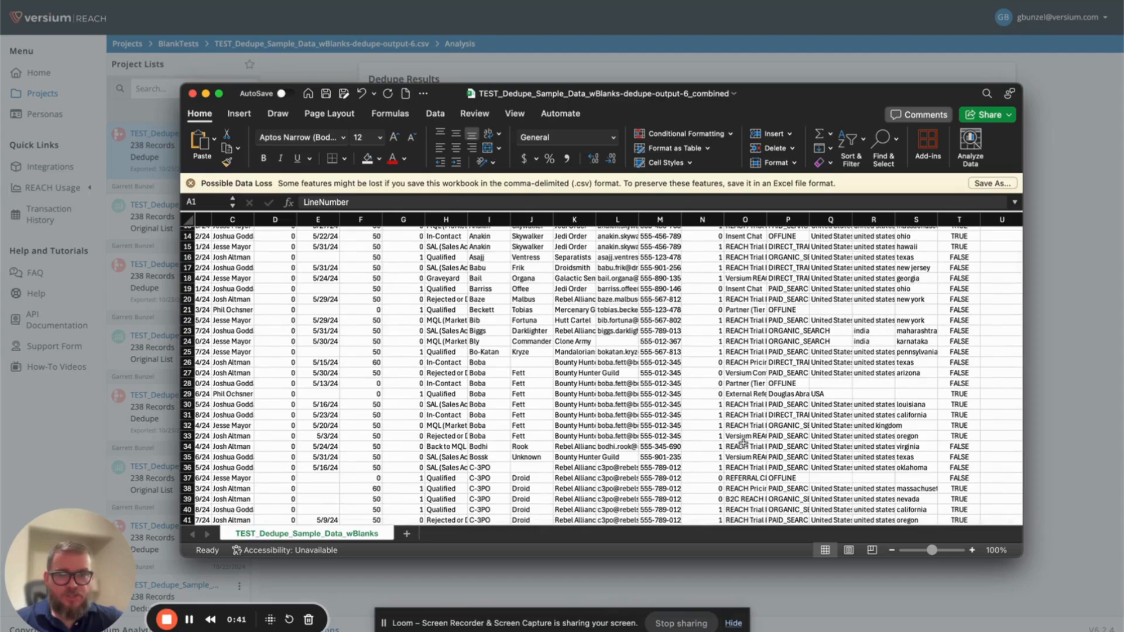
scroll(664, 530, "left", 2)
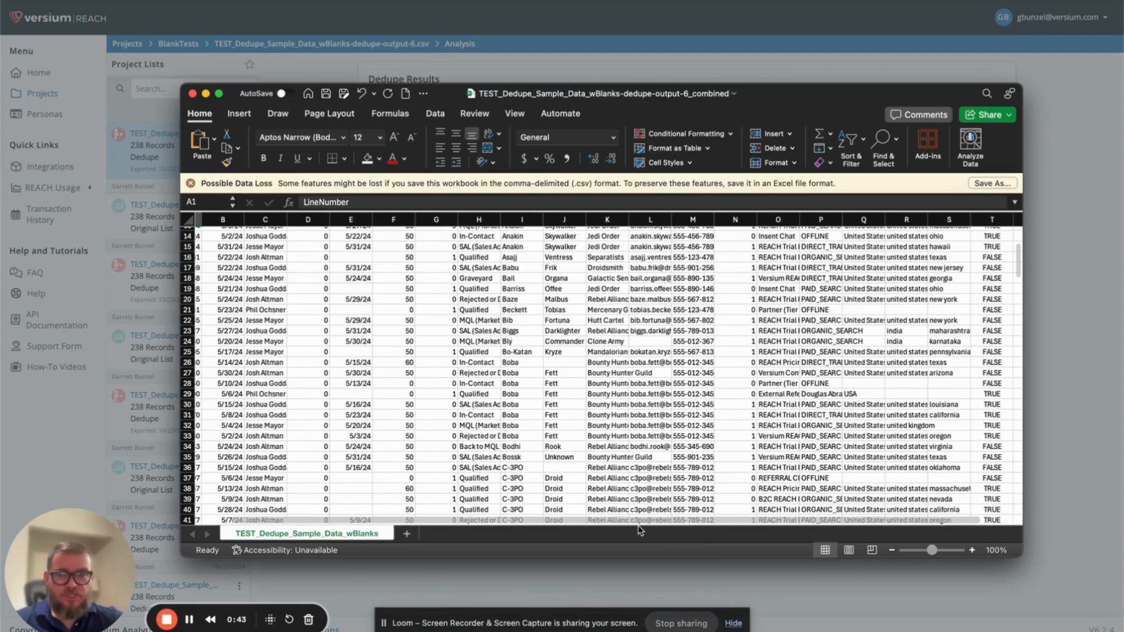
scroll(640, 530, "left", 2)
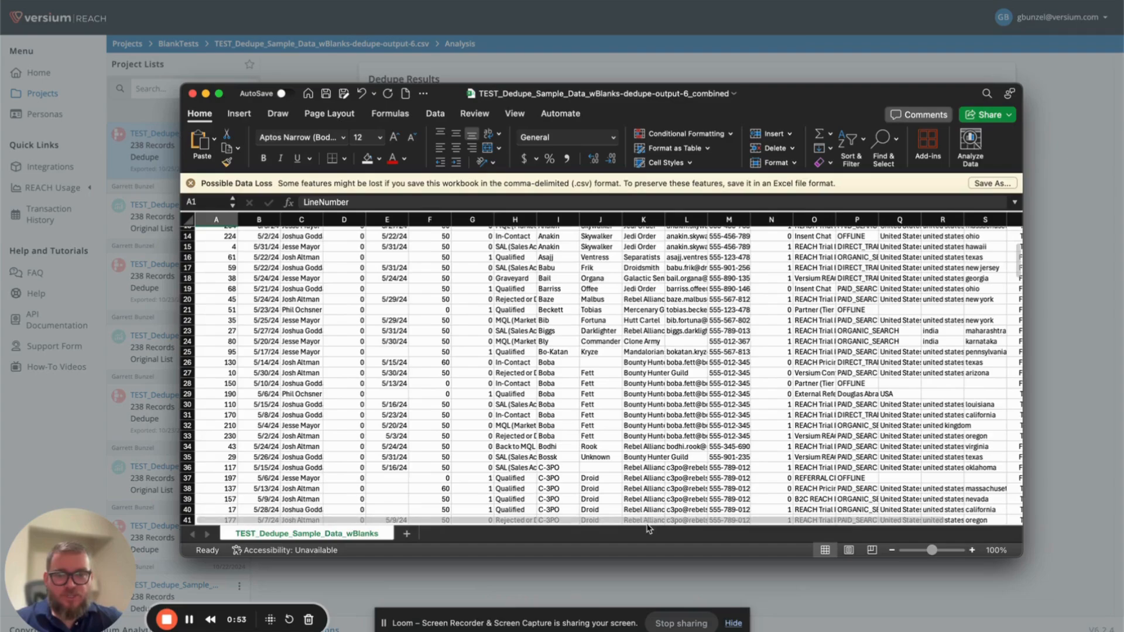
scroll(648, 529, "right", 1)
scroll(673, 529, "right", 5)
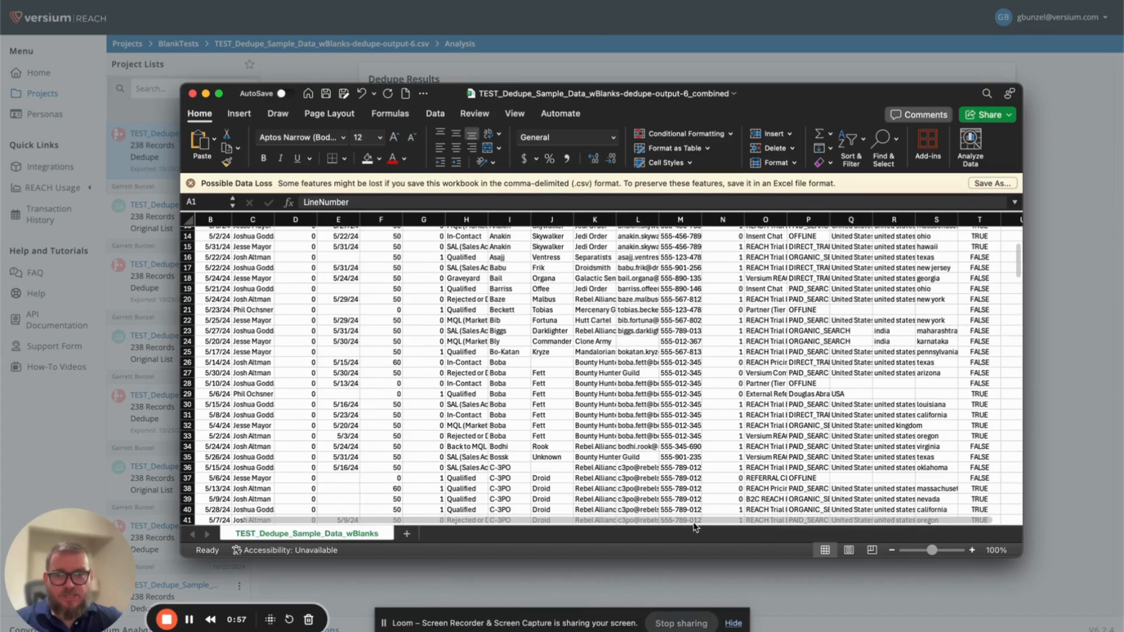
scroll(694, 528, "right", 3)
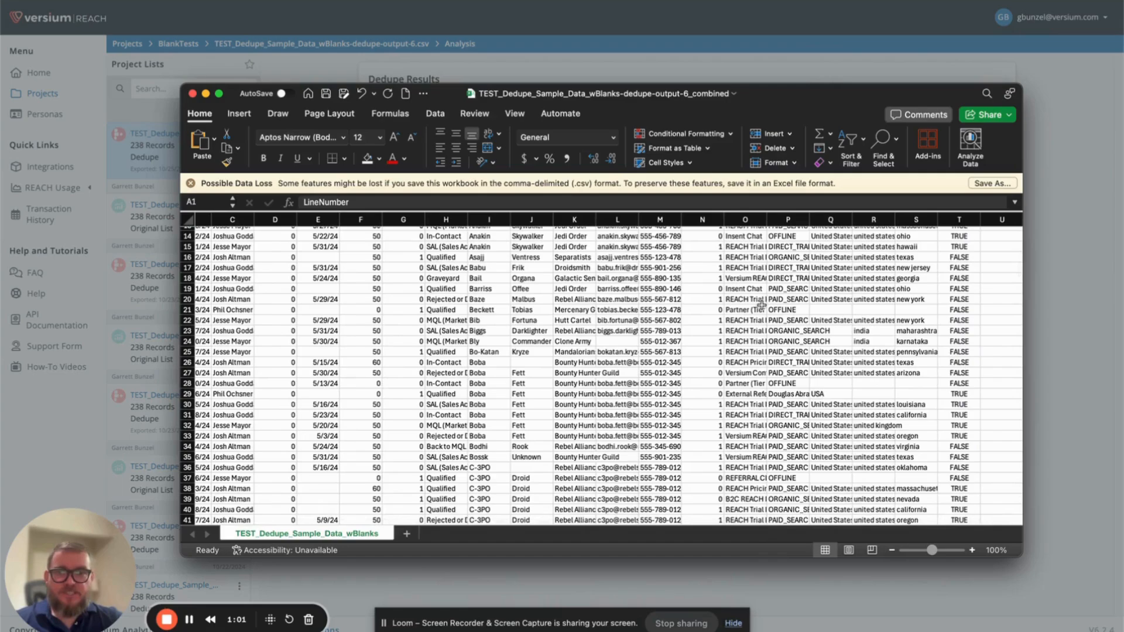
left_click(192, 94)
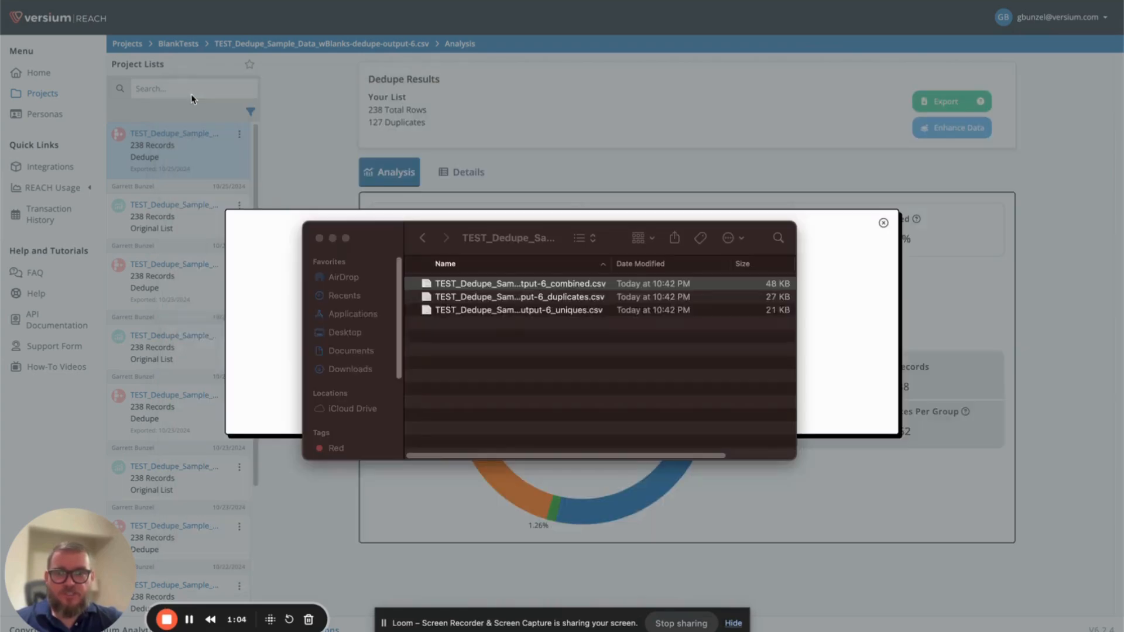
- Open the exported uniques CSV in Excel and inspect its columns, including First Name
left_click(519, 312)
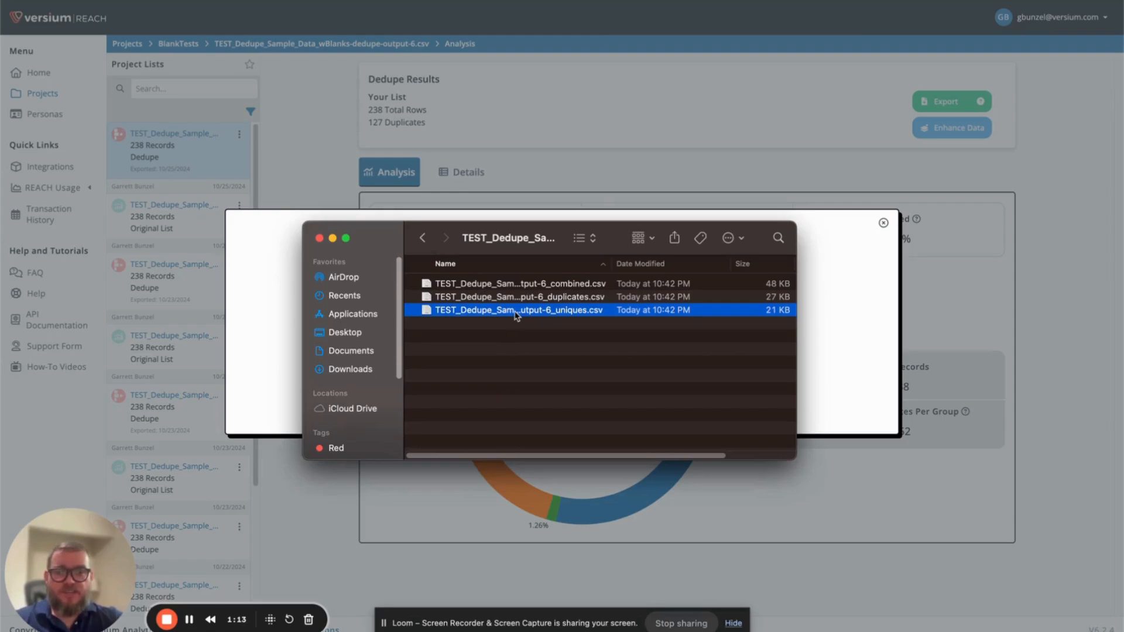
double_click(516, 311)
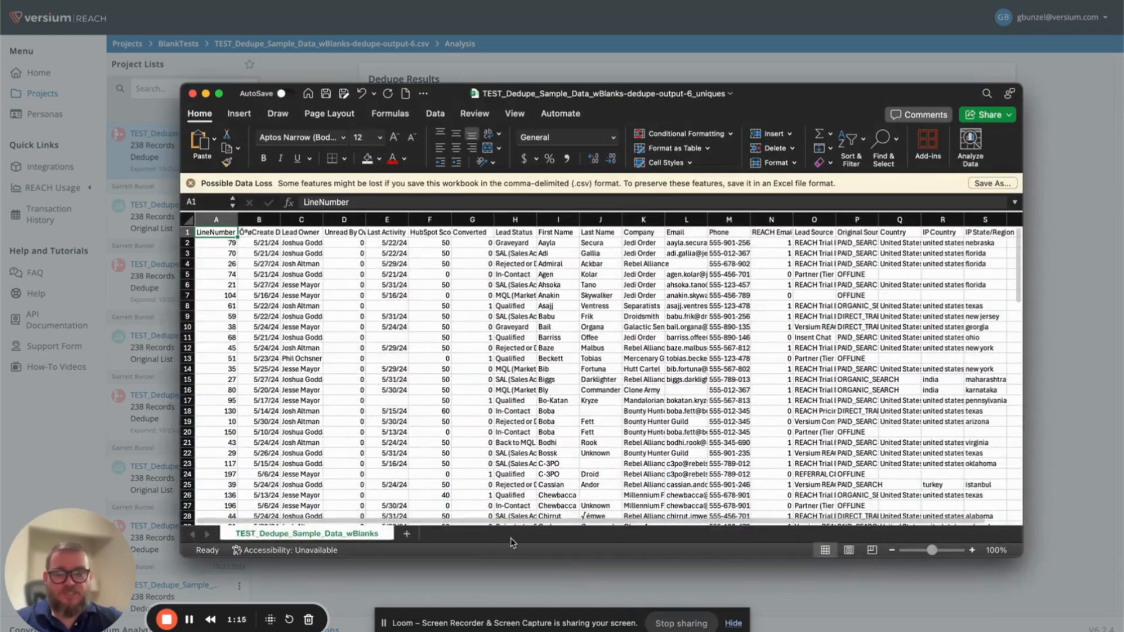
scroll(585, 521, "right", 2)
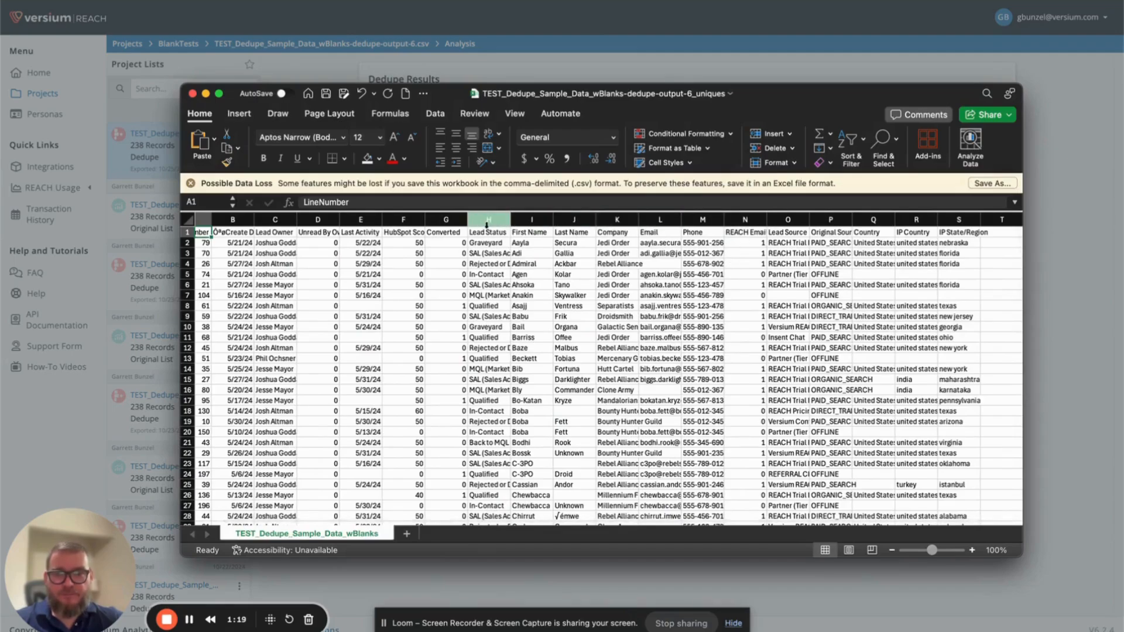
left_click(531, 220)
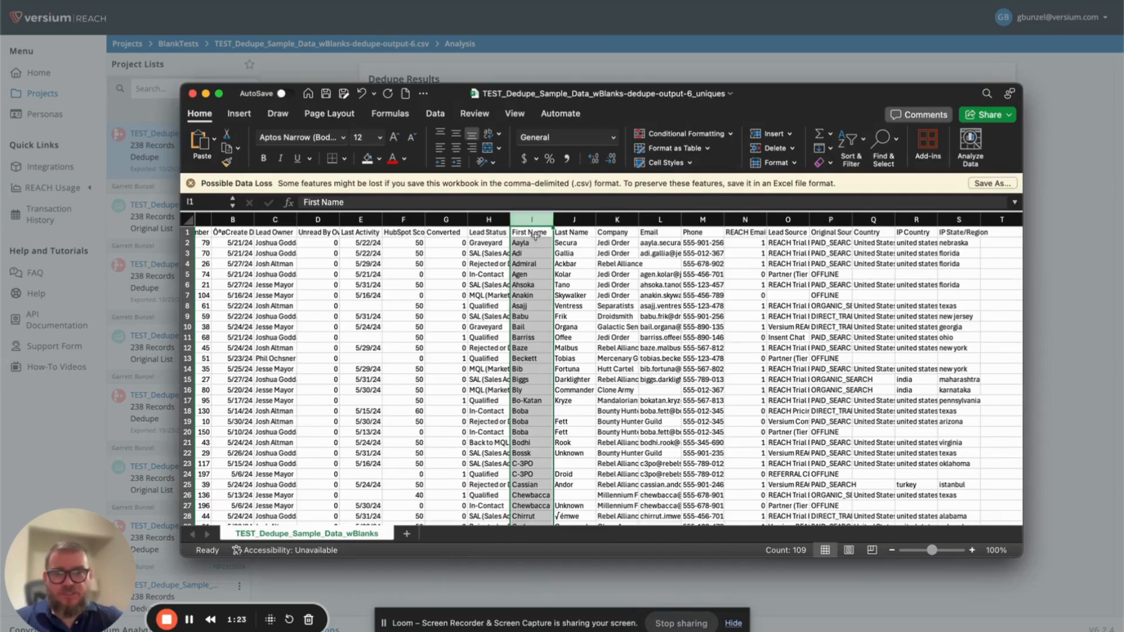
left_click(535, 235)
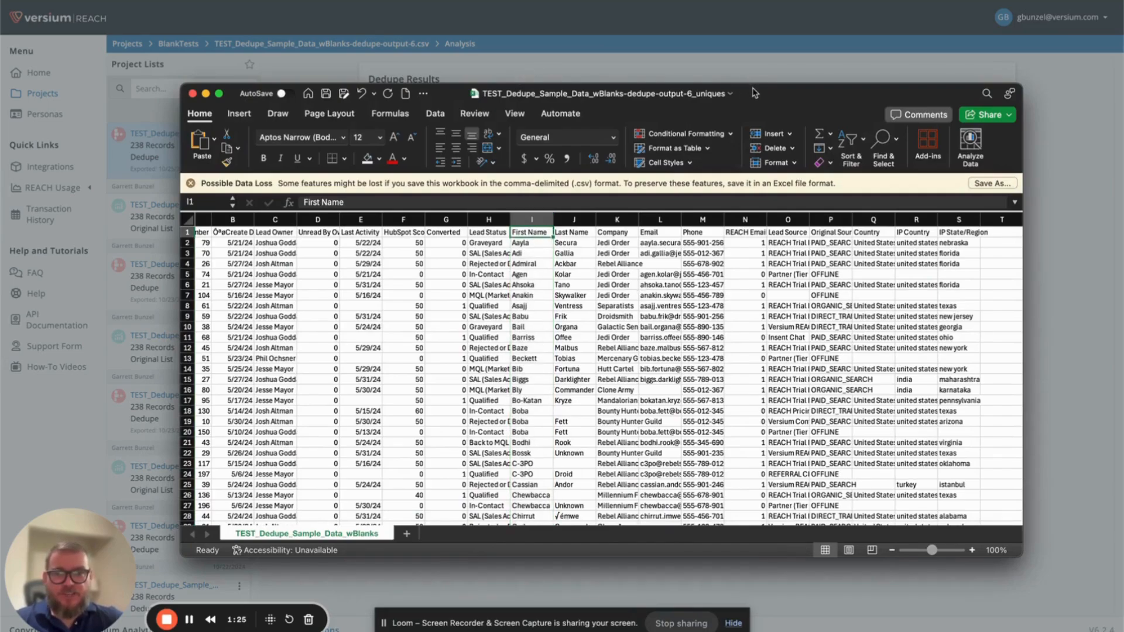
mouse_move(755, 93)
left_mouse_down()
mouse_move(755, 175)
mouse_move(756, 113)
mouse_move(742, 87)
left_mouse_up()
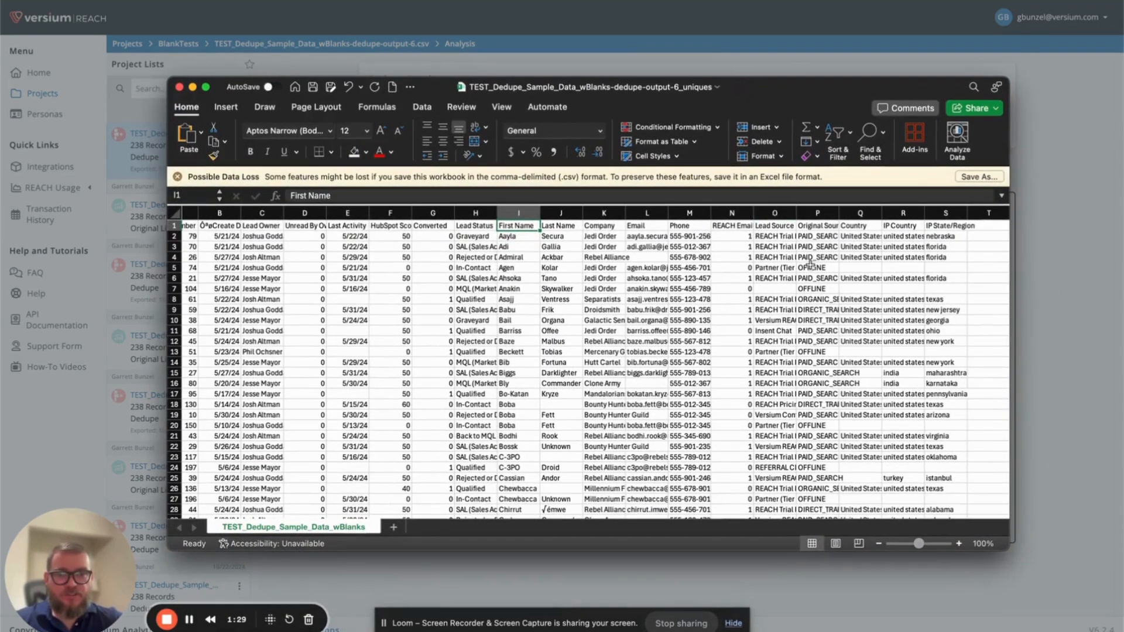
- Check the LineNumber column and the remaining rows and columns of the uniques file, and close the workbook
left_click(192, 213)
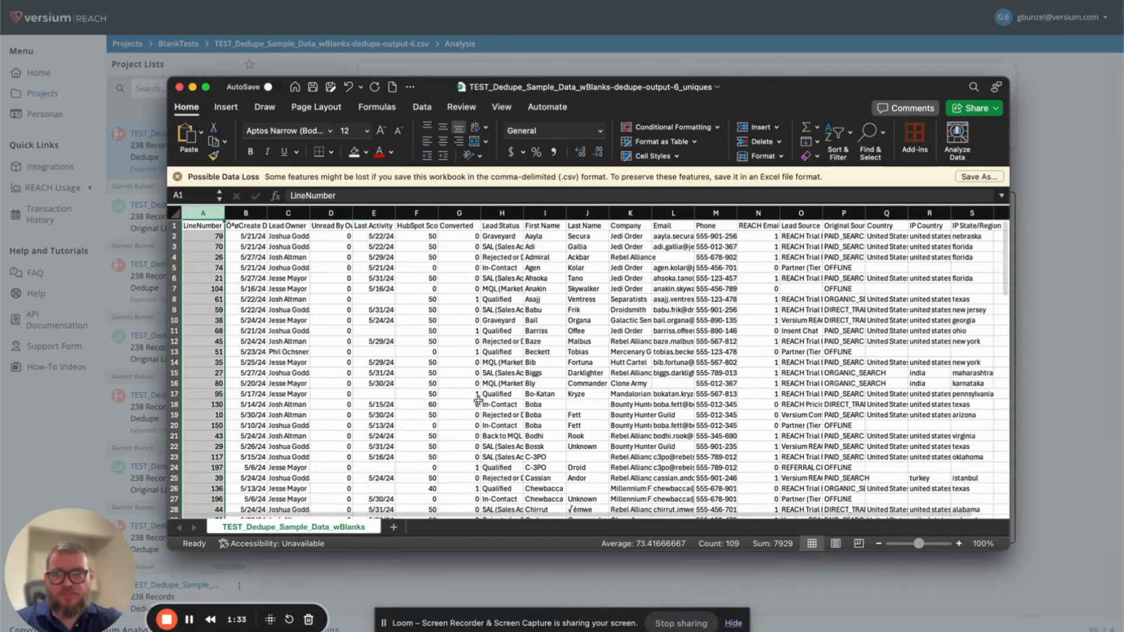
scroll(597, 492, "down", 3)
scroll(596, 493, "up", 3)
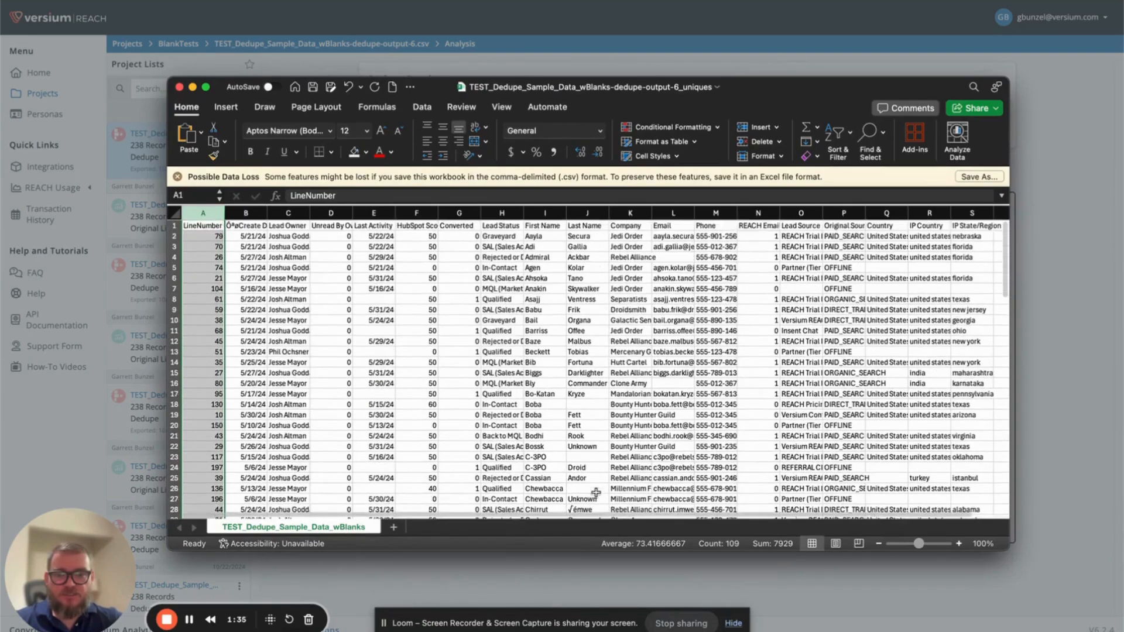
scroll(596, 493, "down", 1)
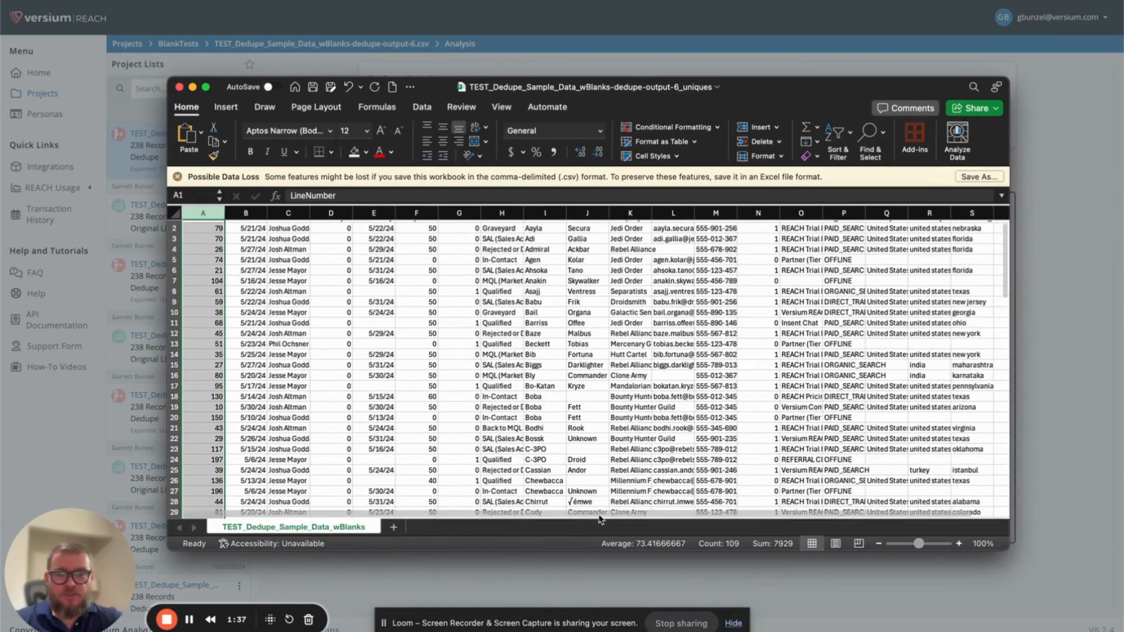
scroll(609, 509, "right", 1)
scroll(640, 478, "up", 1)
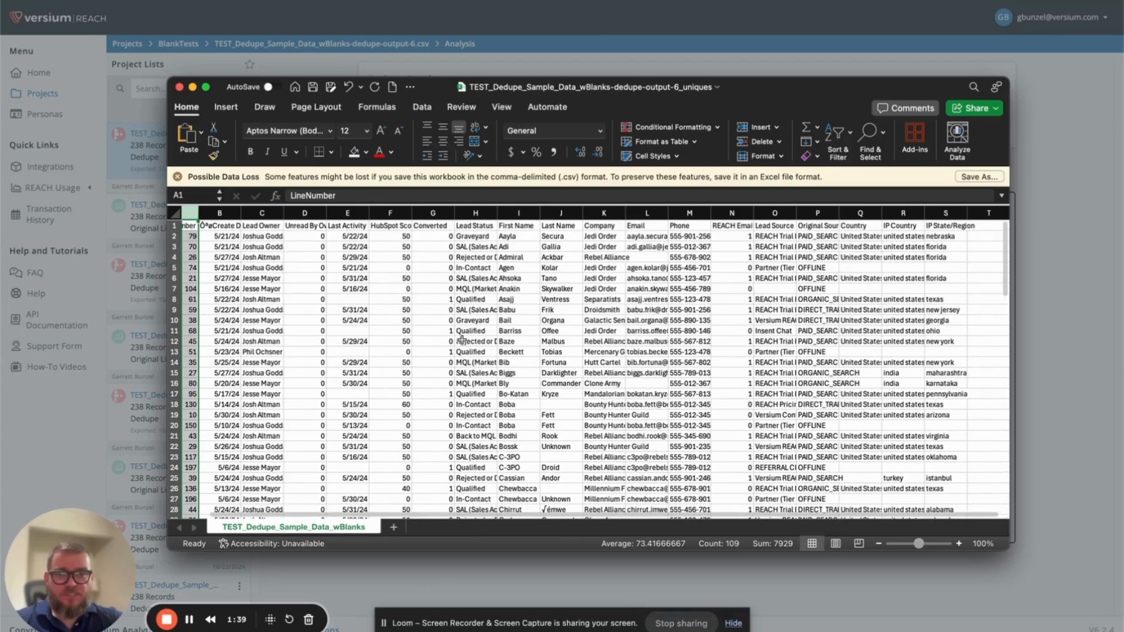
left_click(179, 89)
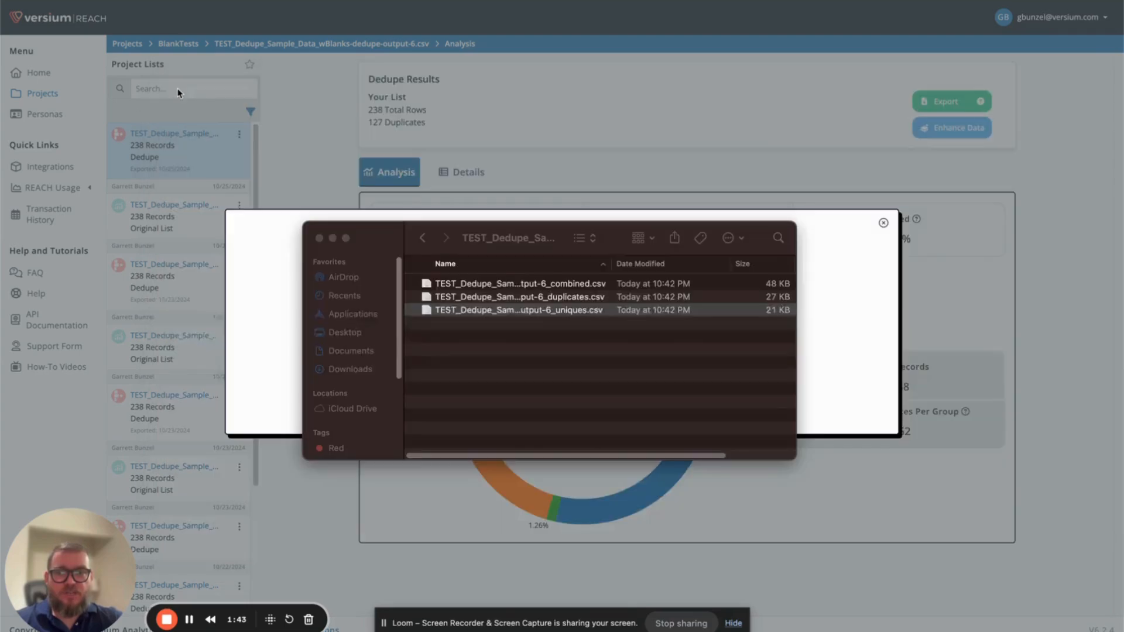
- Switch to Versium REACH, dismiss the open dialog and review the data enhancements available for the deduped list
left_click(918, 209)
left_click(883, 223)
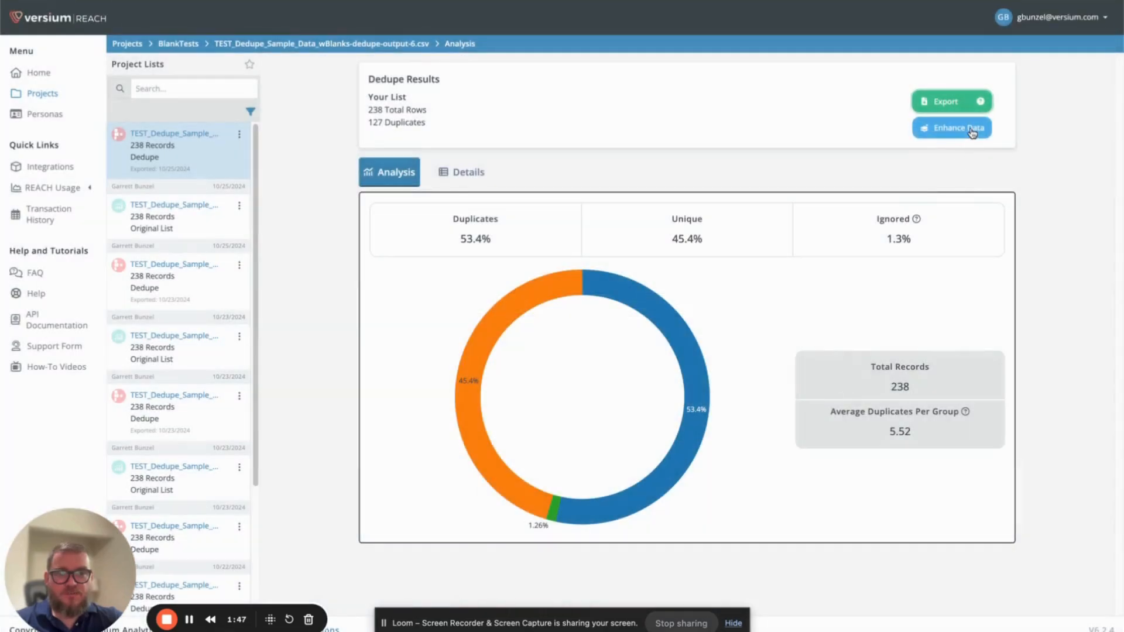
left_click(971, 131)
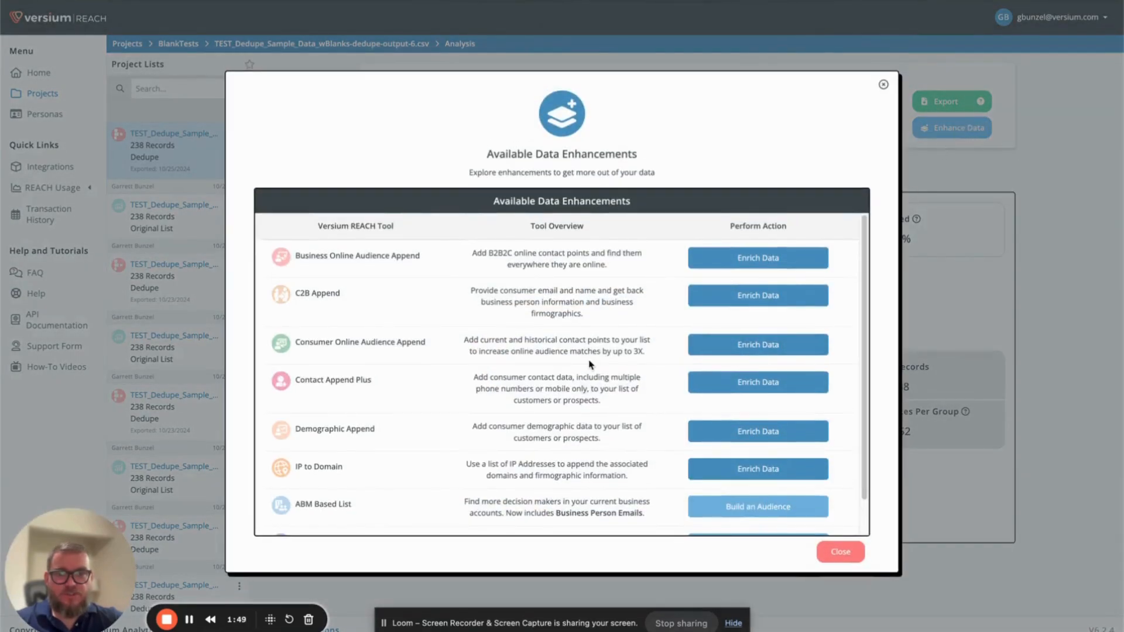
scroll(590, 365, "down", 2)
scroll(591, 373, "up", 2)
scroll(417, 340, "down", 2)
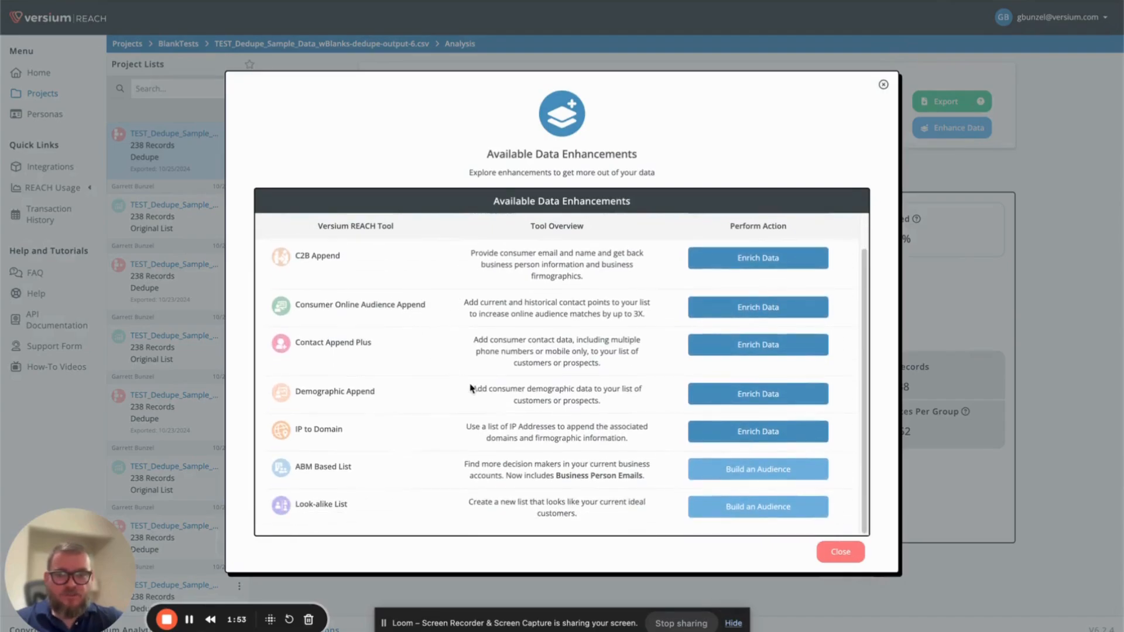
left_click(884, 86)
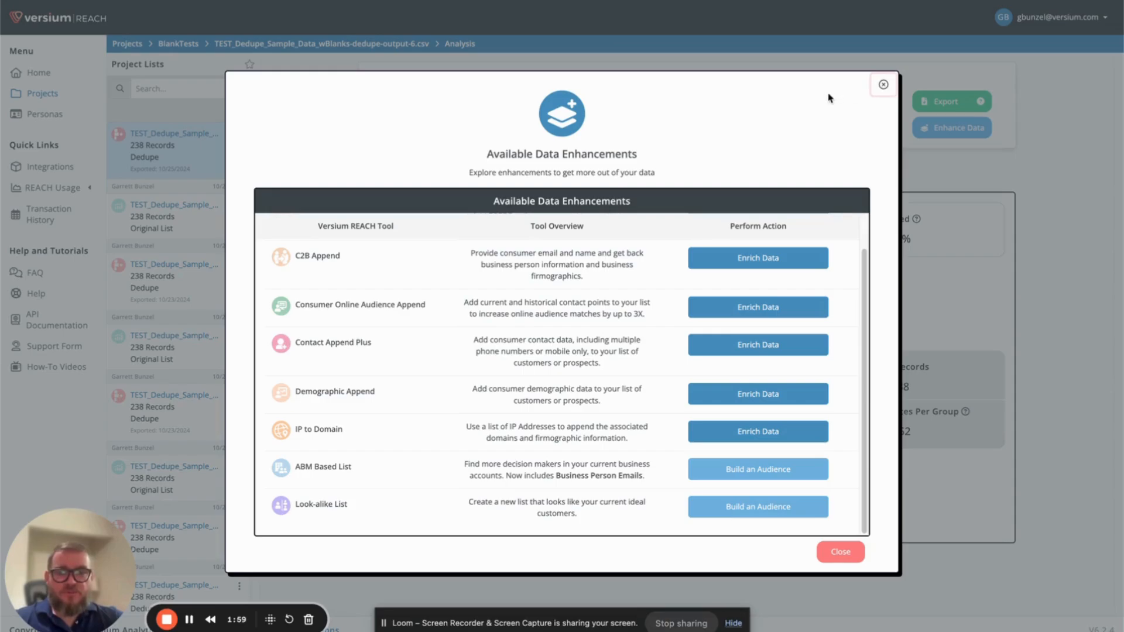
left_click(884, 86)
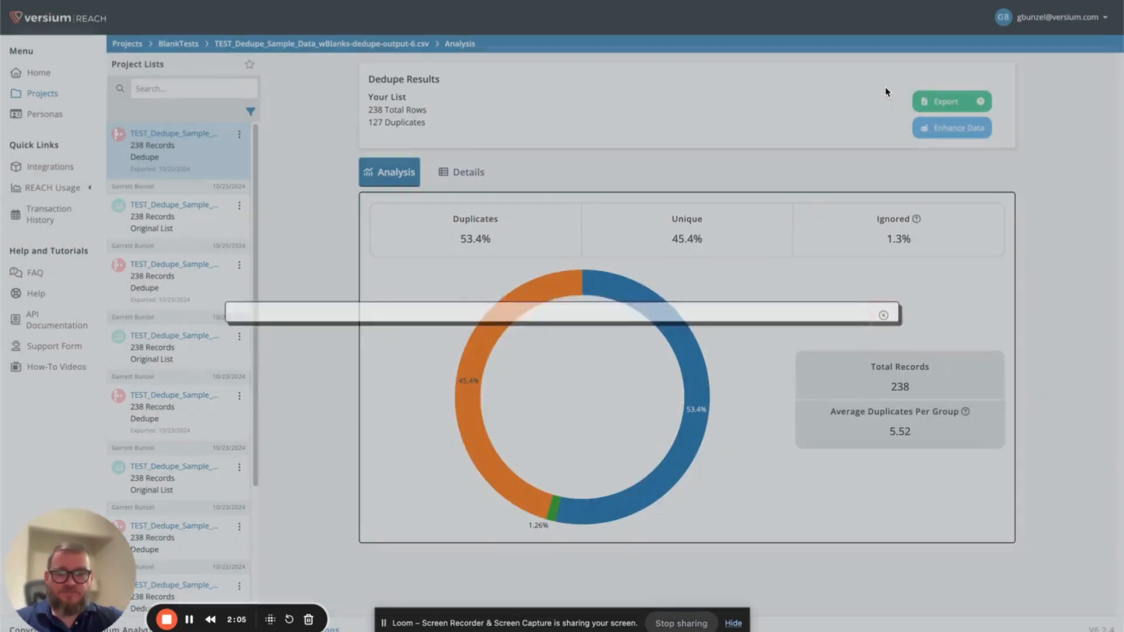